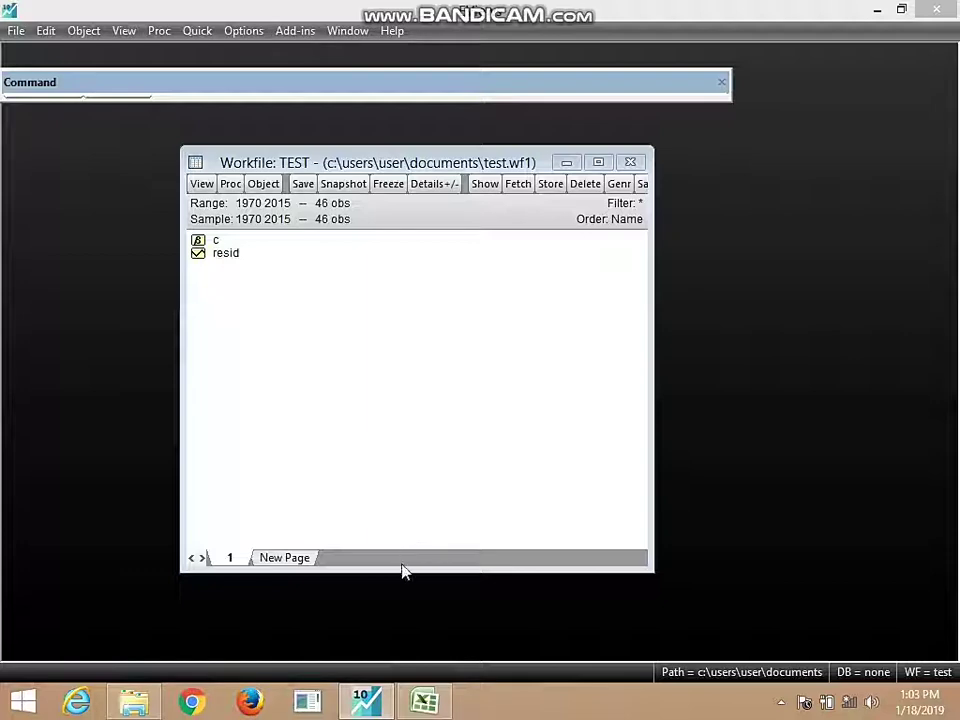
# Step: Bring the Excel data workbook to the front
pyautogui.click(425, 703)
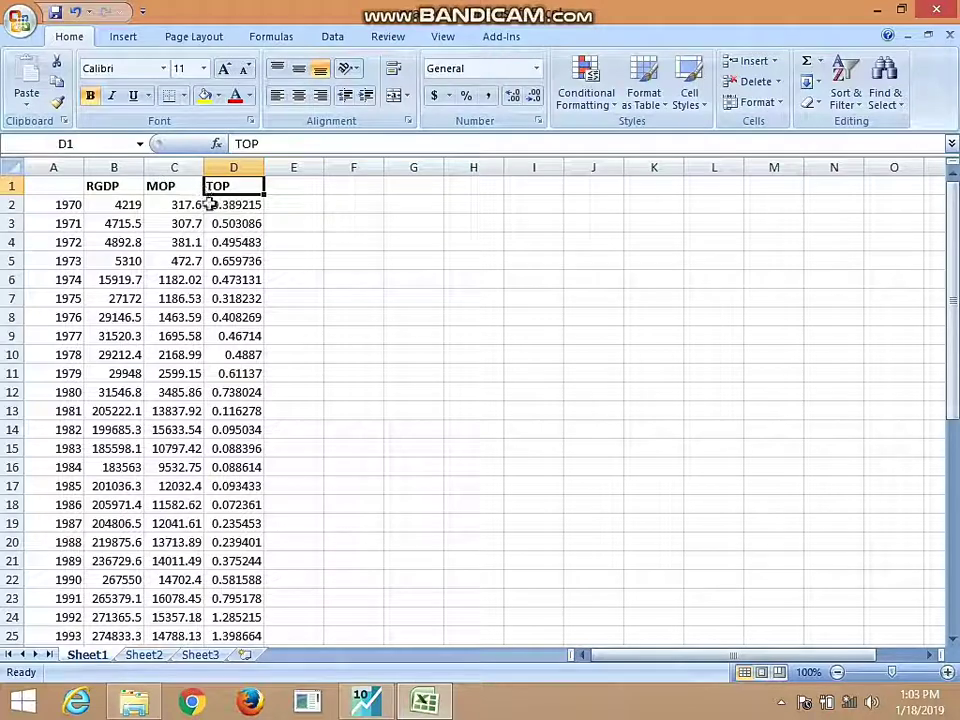
pyautogui.click(89, 205)
pyautogui.press('Down')
pyautogui.press('Down')
pyautogui.press('Down')
pyautogui.press('Down')
pyautogui.press('Down')
pyautogui.press('Down')
pyautogui.press('Down')
pyautogui.press('Down')
pyautogui.press('Down')
pyautogui.press('Down')
pyautogui.press('Down')
pyautogui.press('Down')
pyautogui.press('Down')
pyautogui.press('Down')
pyautogui.press('Down')
pyautogui.press('Down')
pyautogui.press('Down')
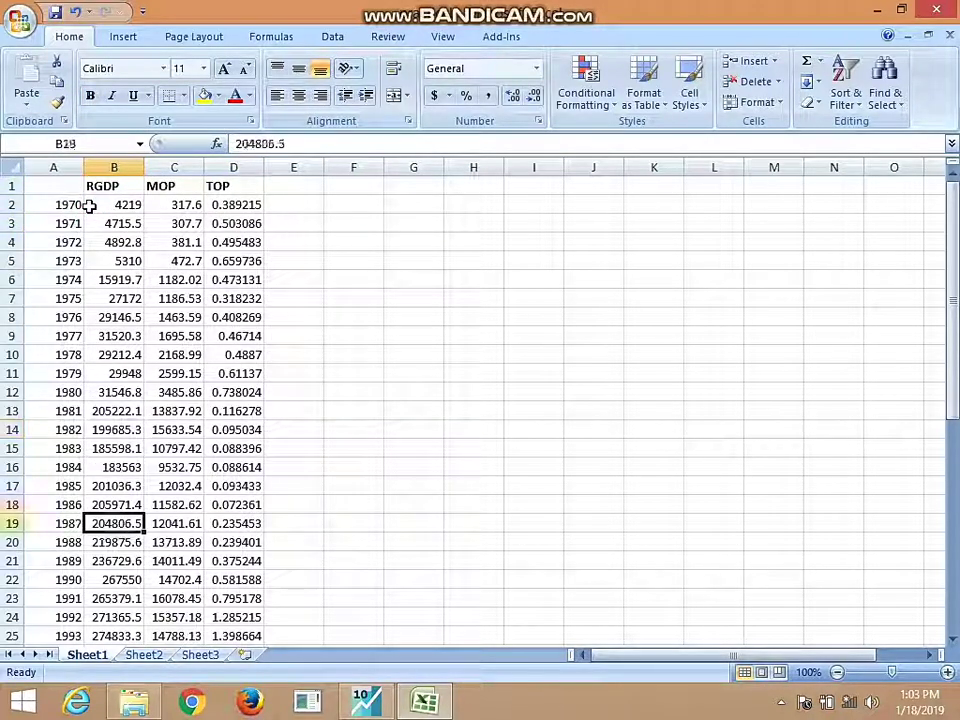
pyautogui.press('Down')
pyautogui.press('Down')
pyautogui.press('Down')
pyautogui.press('Down')
pyautogui.press('Down')
pyautogui.press('Down')
pyautogui.press('Down')
pyautogui.press('Down')
pyautogui.press('Down')
pyautogui.press('Down')
pyautogui.press('Down')
pyautogui.press('Down')
pyautogui.press('Down')
pyautogui.press('Down')
pyautogui.press('Down')
pyautogui.press('Down')
pyautogui.press('Down')
pyautogui.press('Down')
pyautogui.press('Down')
pyautogui.press('Down')
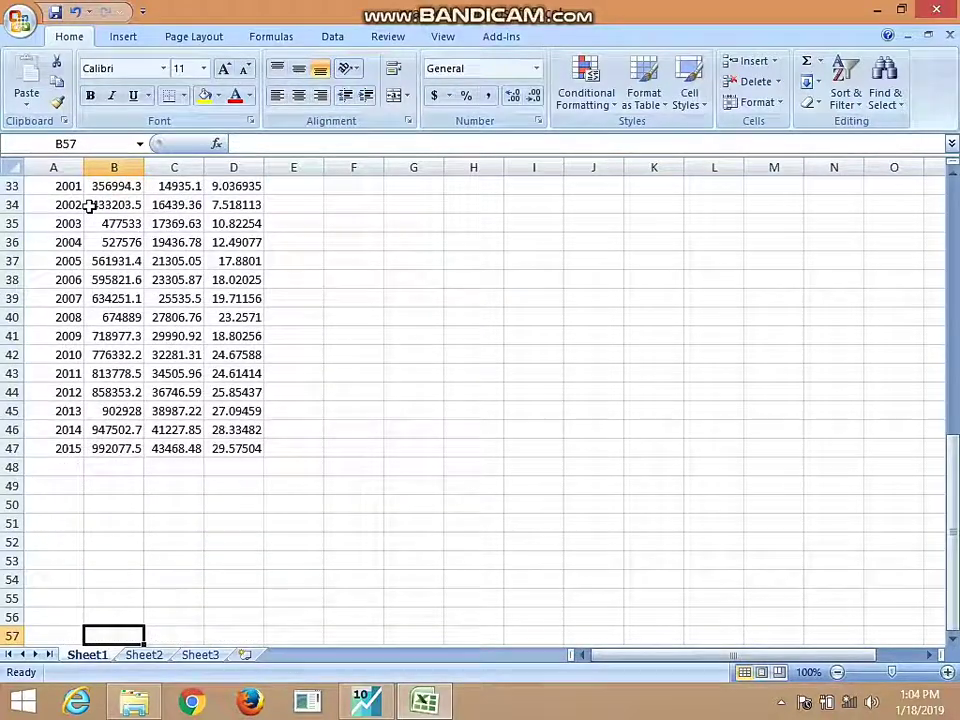
pyautogui.press('Up')
pyautogui.press('Up')
pyautogui.press('Up')
pyautogui.press('Up')
pyautogui.press('Up')
pyautogui.press('Up')
pyautogui.press('Up')
pyautogui.press('Up')
pyautogui.press('Up')
pyautogui.press('Up')
pyautogui.press('Up')
pyautogui.press('Up')
pyautogui.press('Up')
pyautogui.press('Up')
pyautogui.press('Up')
pyautogui.press('Up')
pyautogui.press('Up')
pyautogui.press('Up')
pyautogui.press('Up')
pyautogui.press('Up')
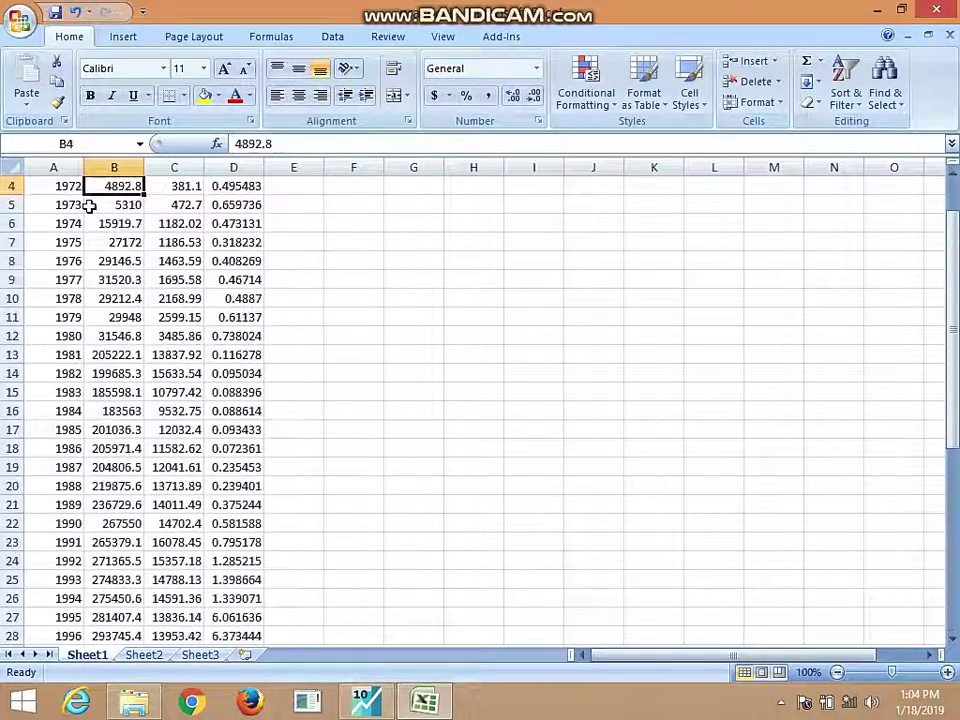
pyautogui.press('Up')
pyautogui.press('Up')
pyautogui.press('Up')
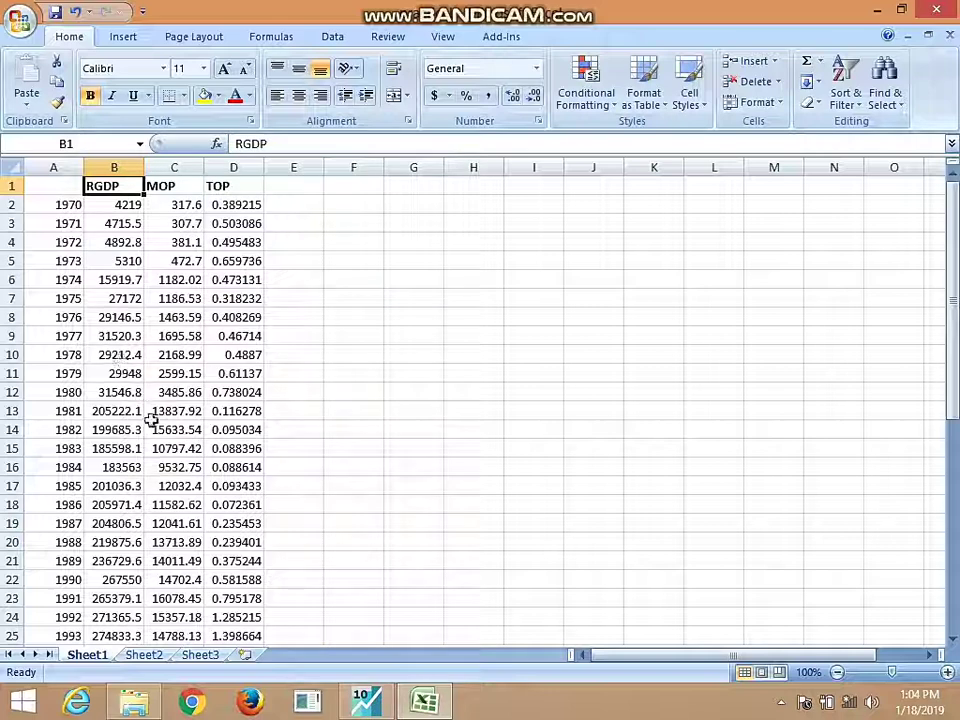
pyautogui.click(365, 699)
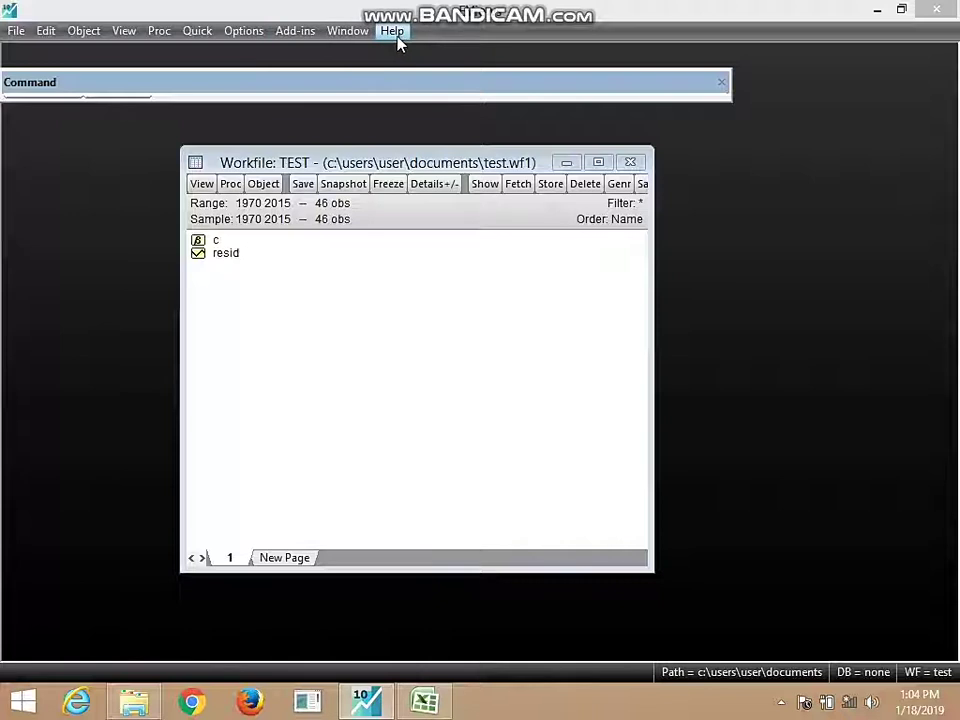
# Step: Create an empty group spreadsheet via Quick > Empty Group, glancing back at the Excel data
pyautogui.click(197, 38)
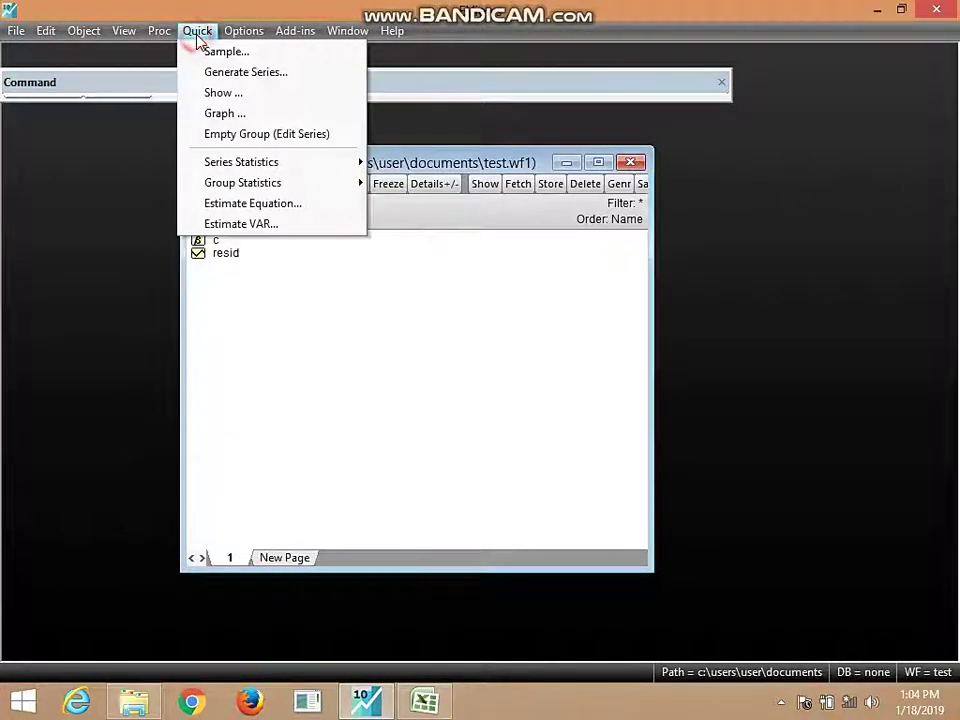
pyautogui.click(252, 137)
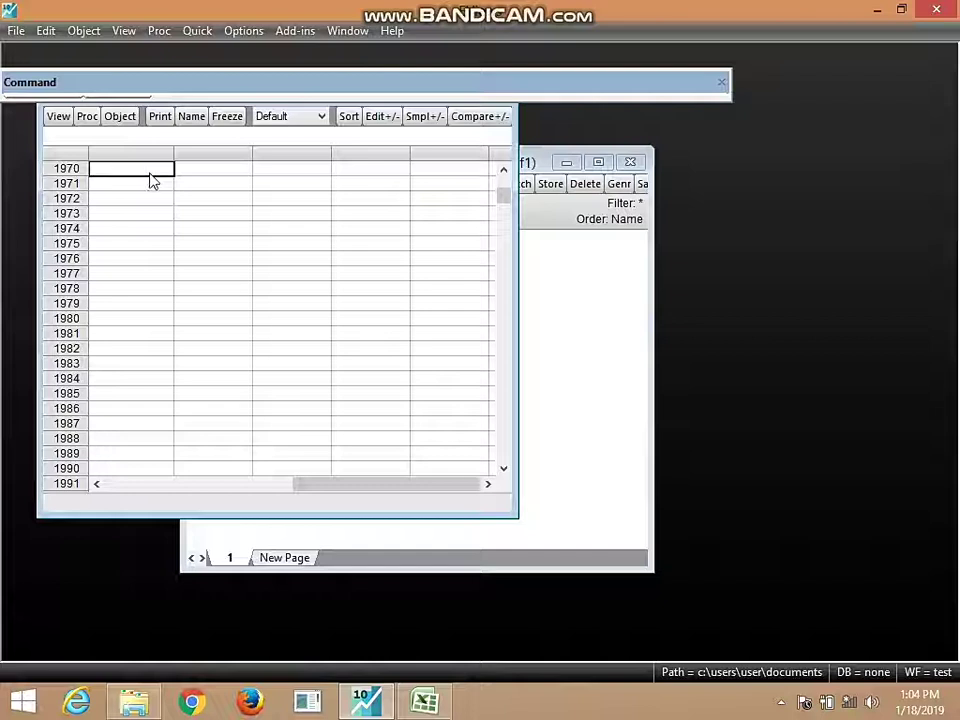
pyautogui.click(504, 175)
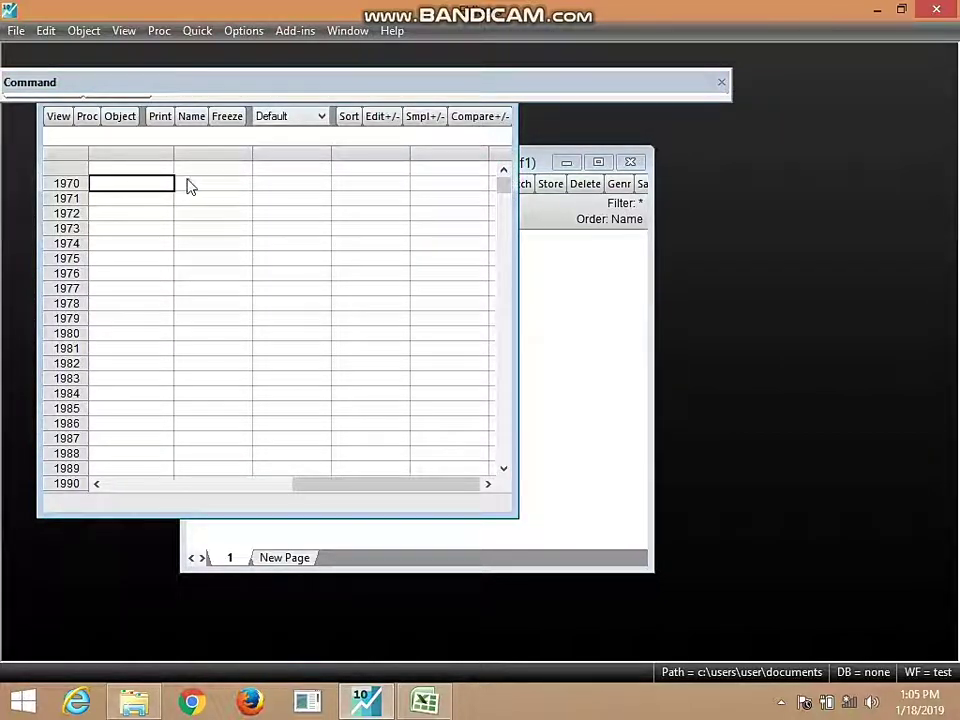
pyautogui.click(424, 703)
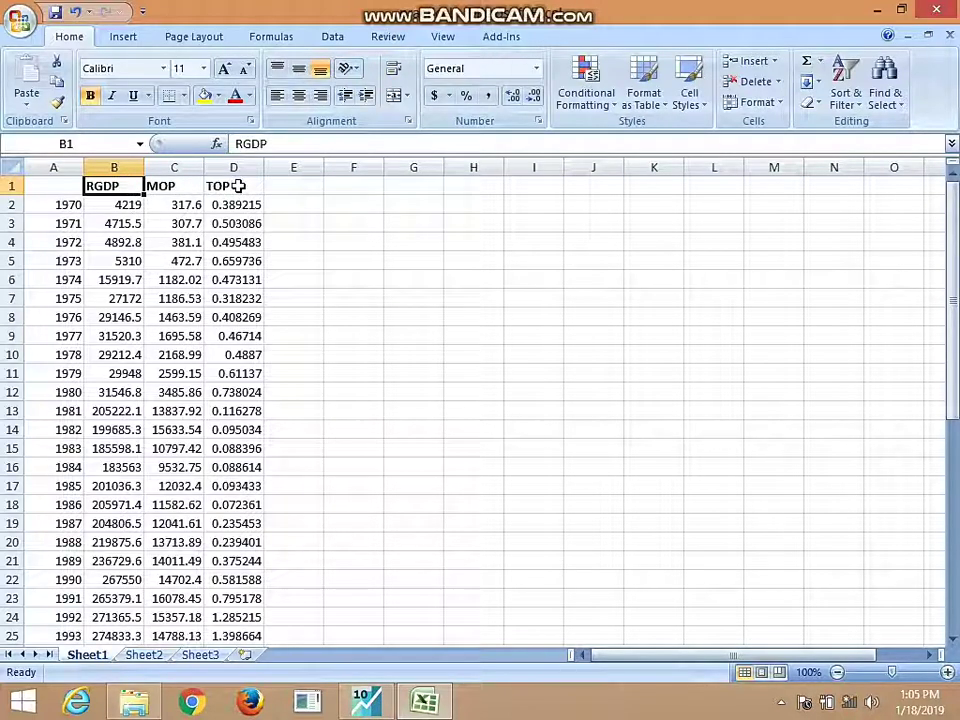
pyautogui.click(366, 703)
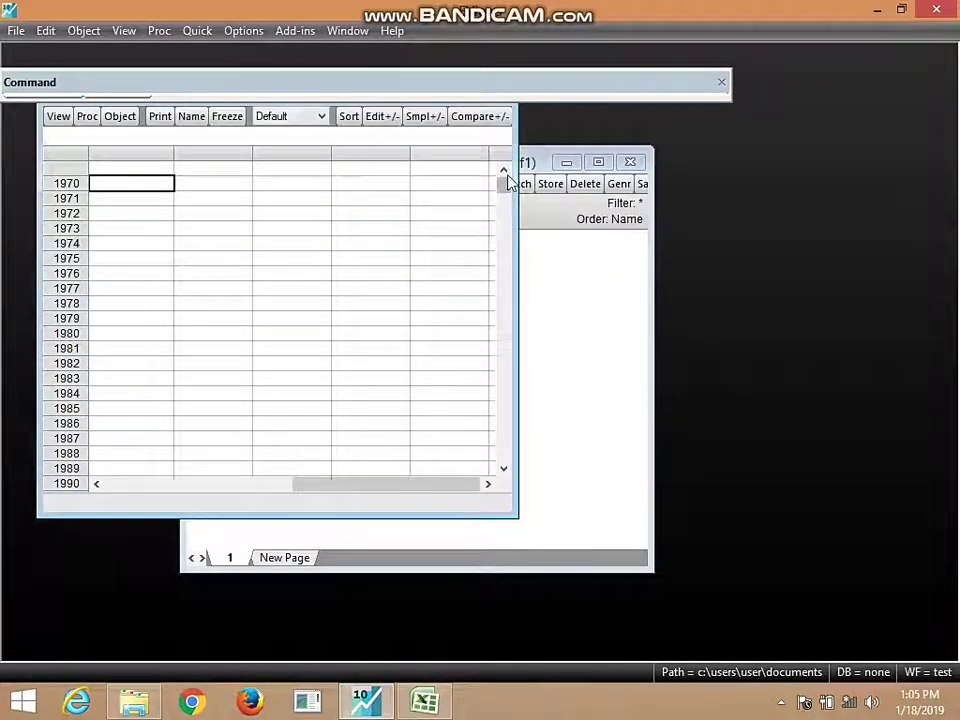
# Step: Name the first three columns rgdp, mop and top, creating each as a numeric series
pyautogui.click(135, 154)
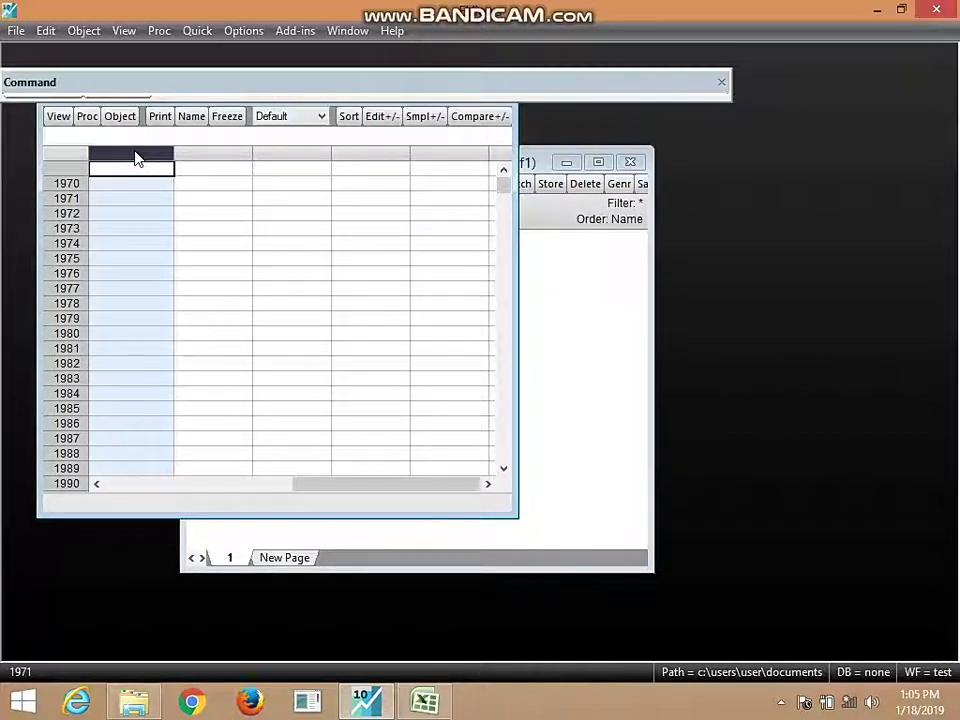
pyautogui.write('rgdp')
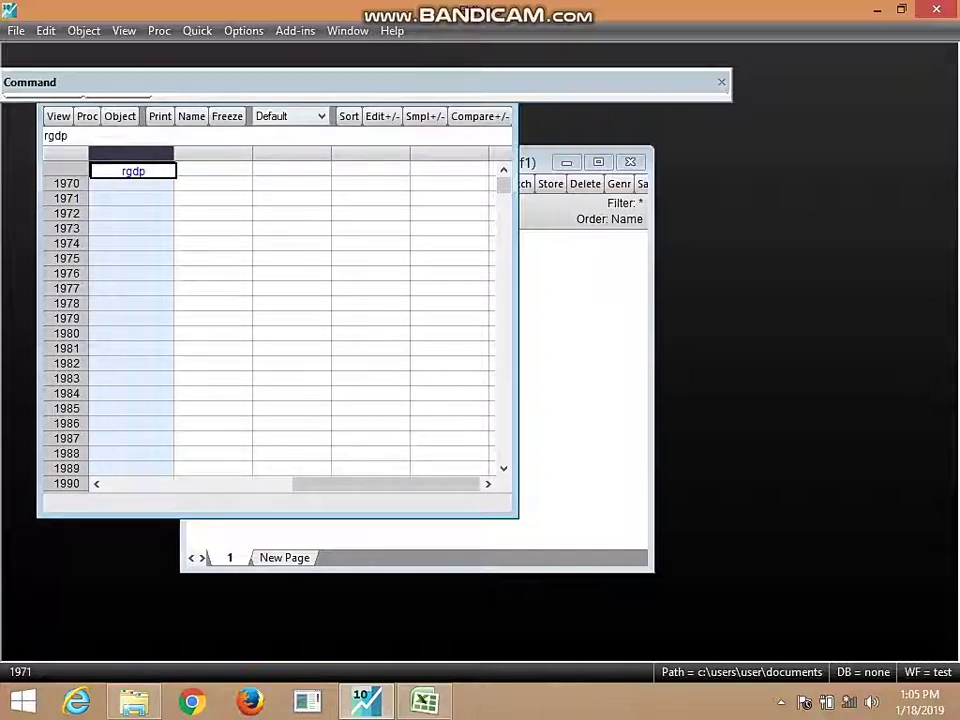
pyautogui.press('Return')
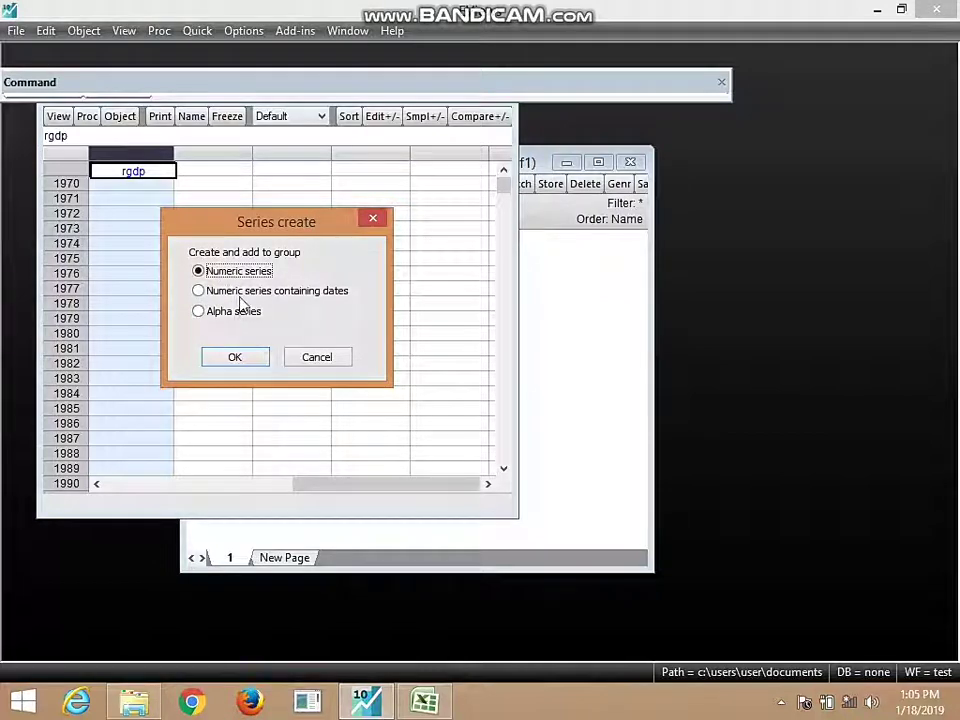
pyautogui.click(237, 358)
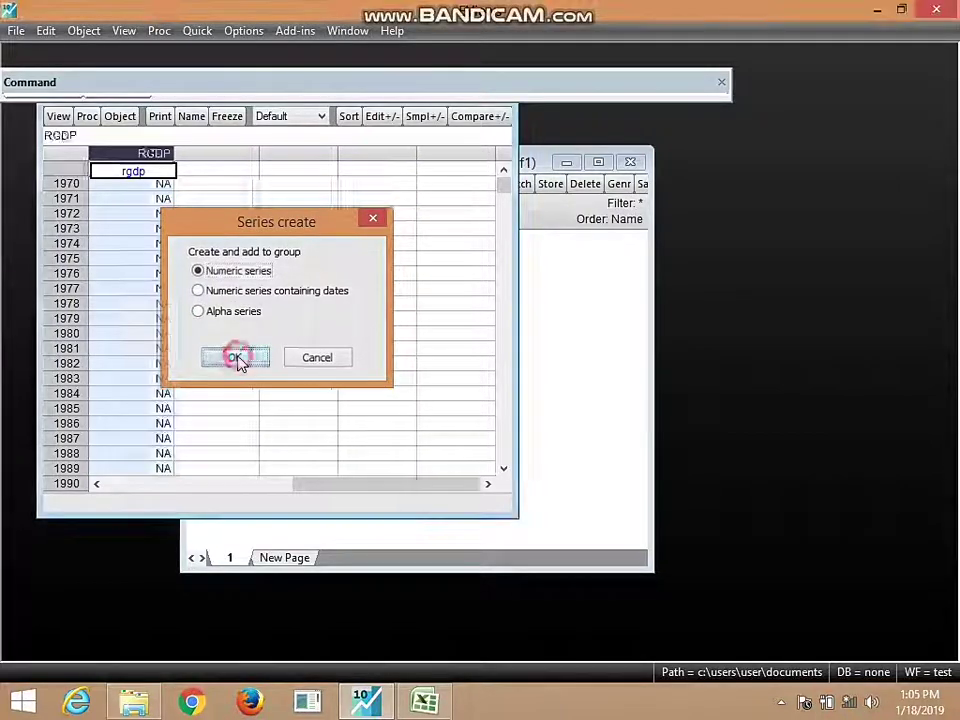
pyautogui.click(209, 154)
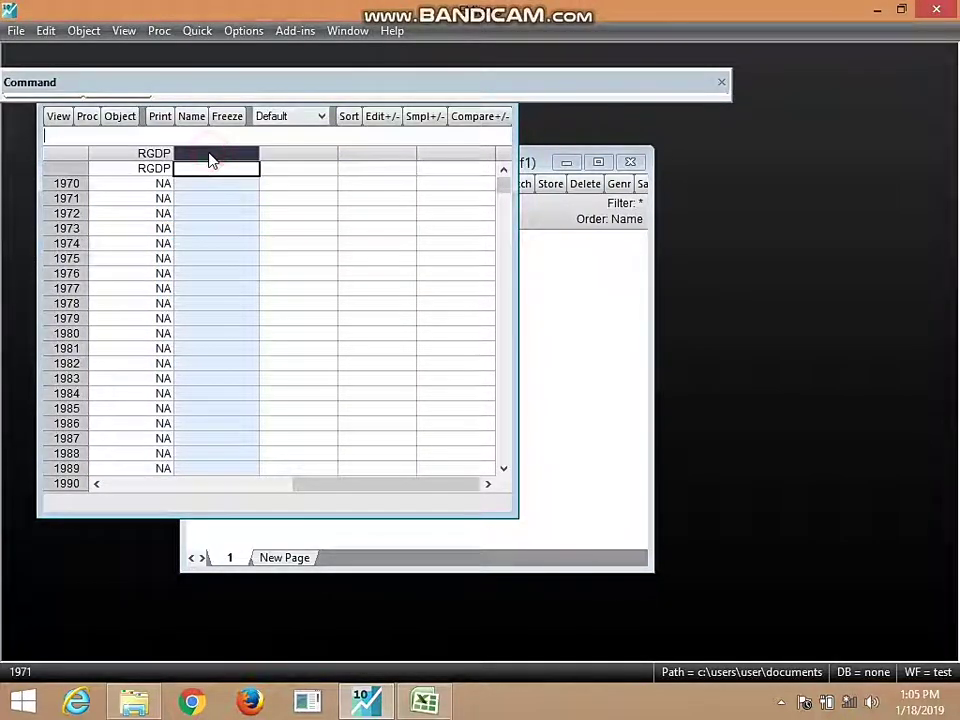
pyautogui.write('mop')
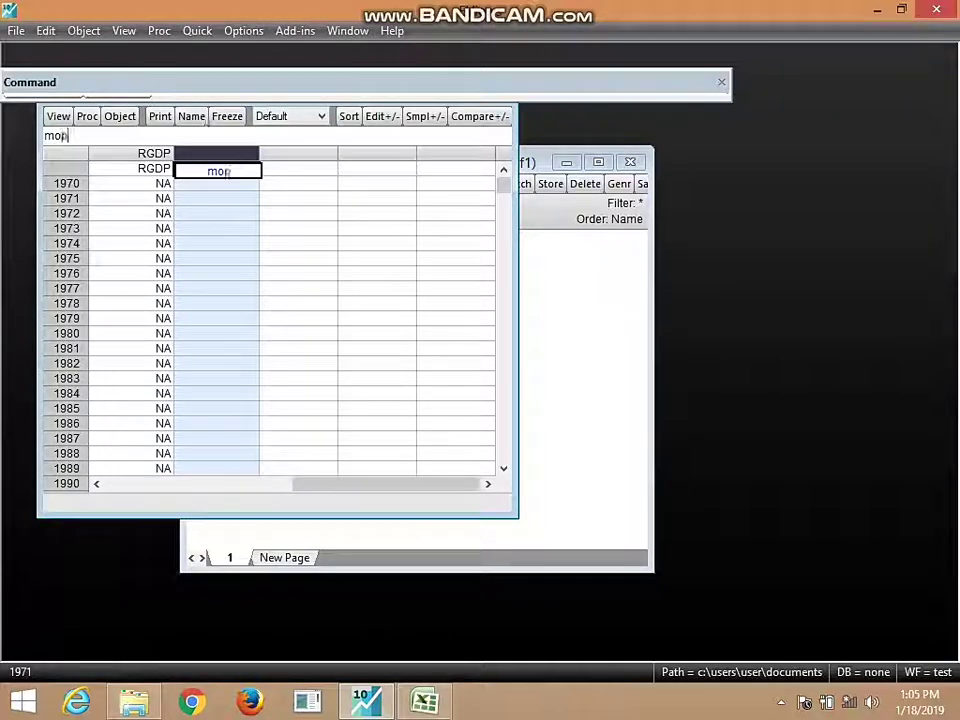
pyautogui.press('Return')
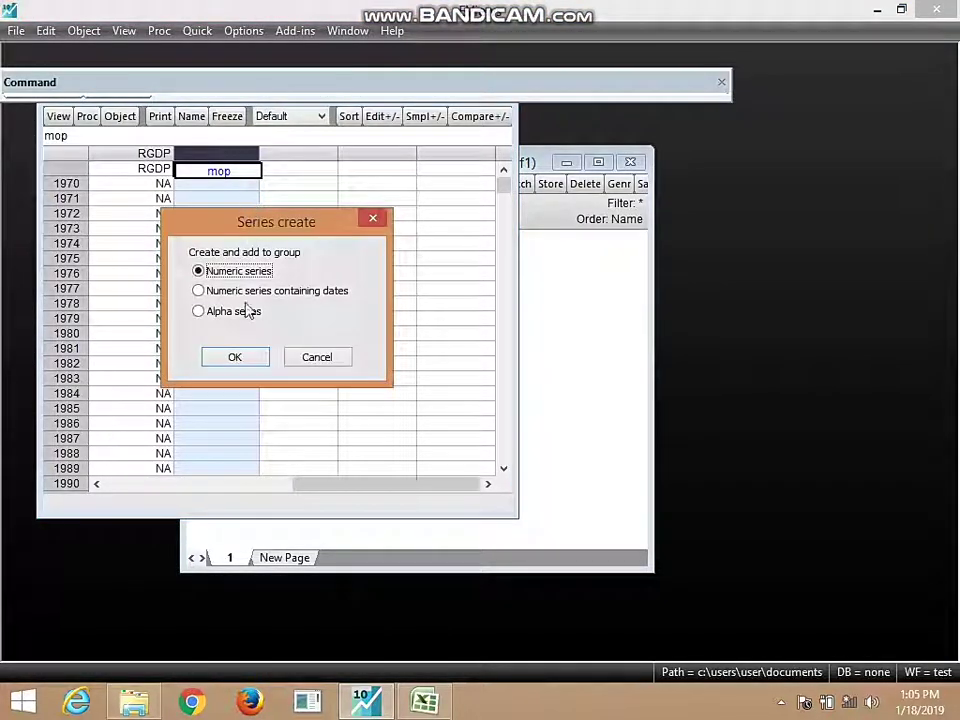
pyautogui.click(233, 358)
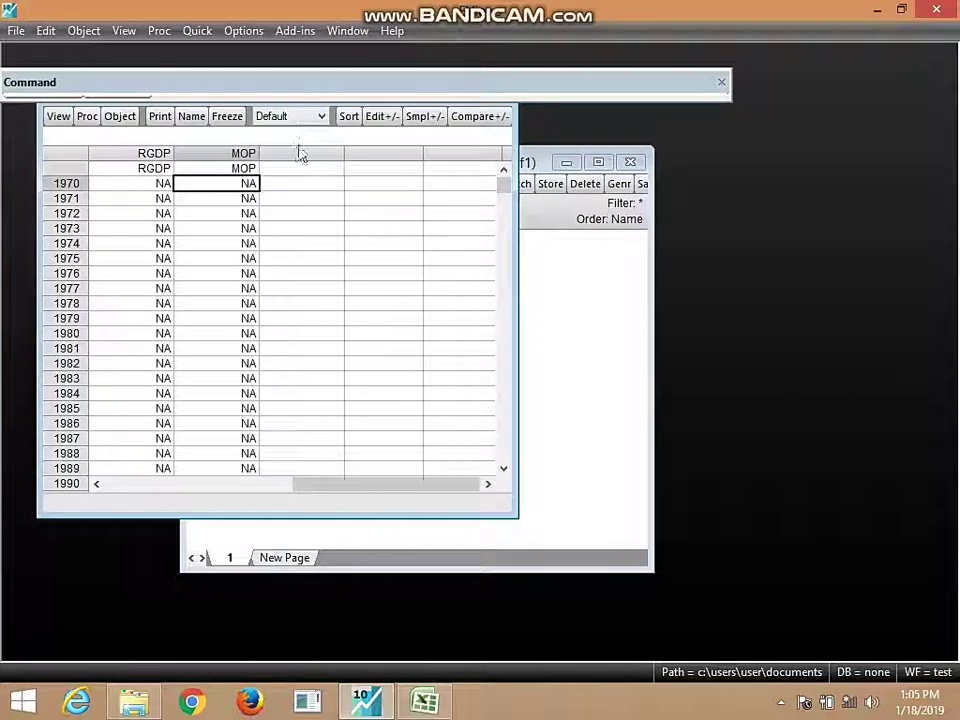
pyautogui.click(297, 152)
pyautogui.write('top')
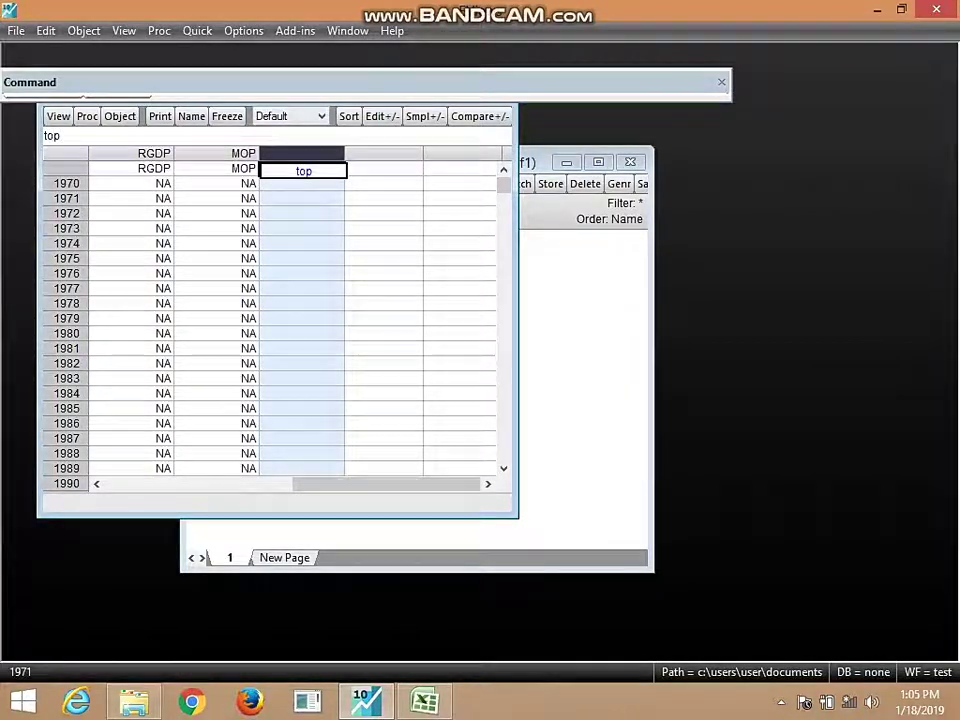
pyautogui.press('Return')
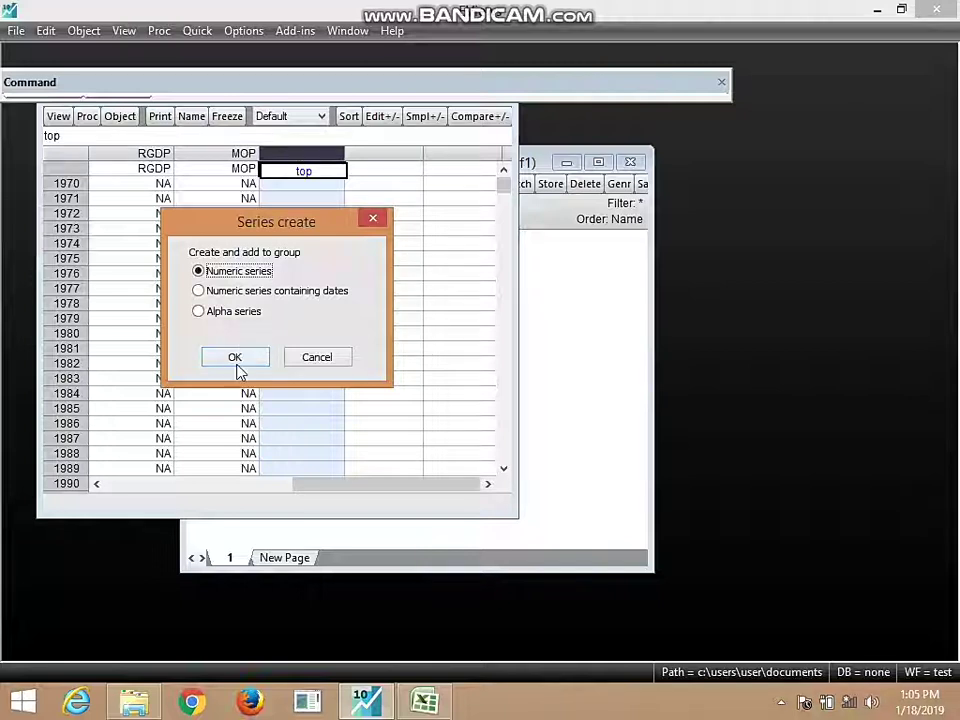
pyautogui.click(237, 360)
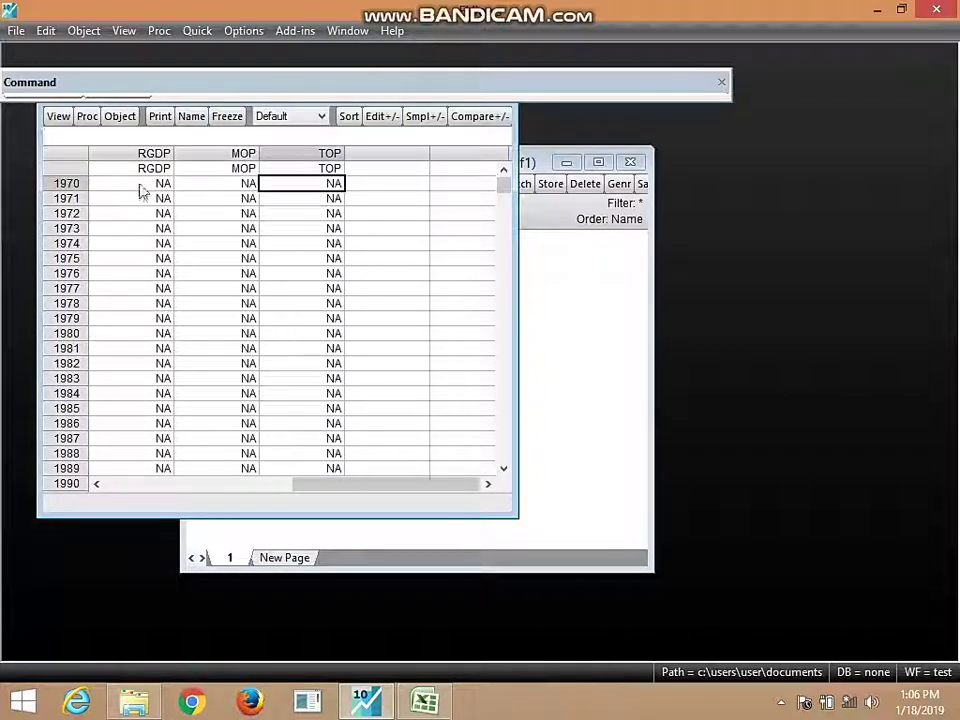
# Step: Copy Excel cells B2:D47 holding the 1970–2015 RGDP, MOP and TOP values
pyautogui.click(426, 703)
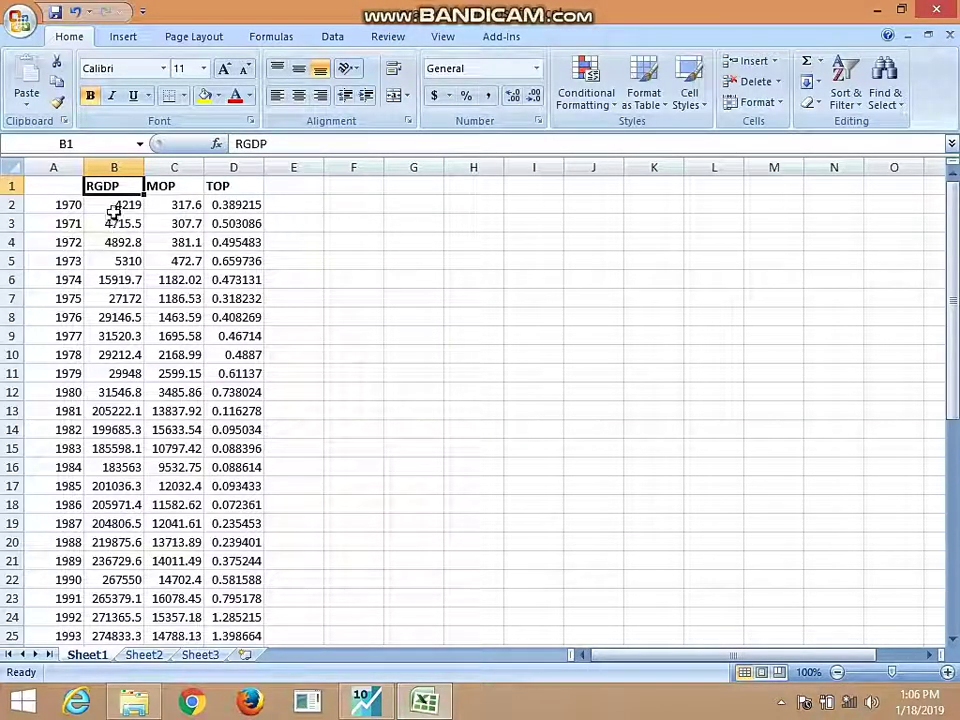
pyautogui.moveTo(107, 208); pyautogui.dragTo(216, 617)
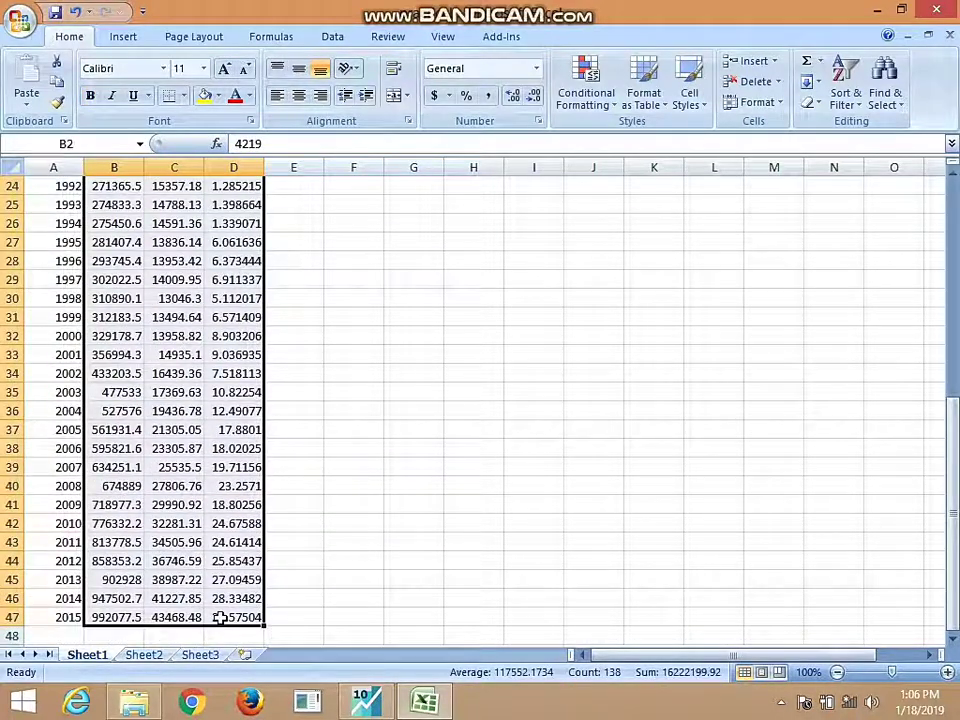
pyautogui.hotkey('ctrl', 'c')
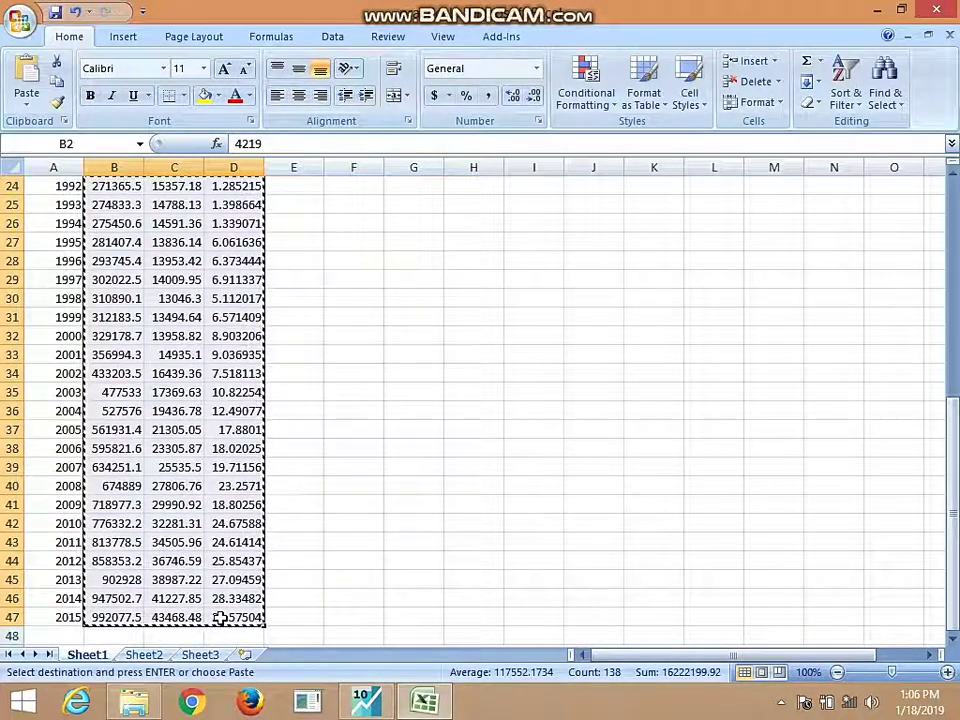
pyautogui.click(372, 705)
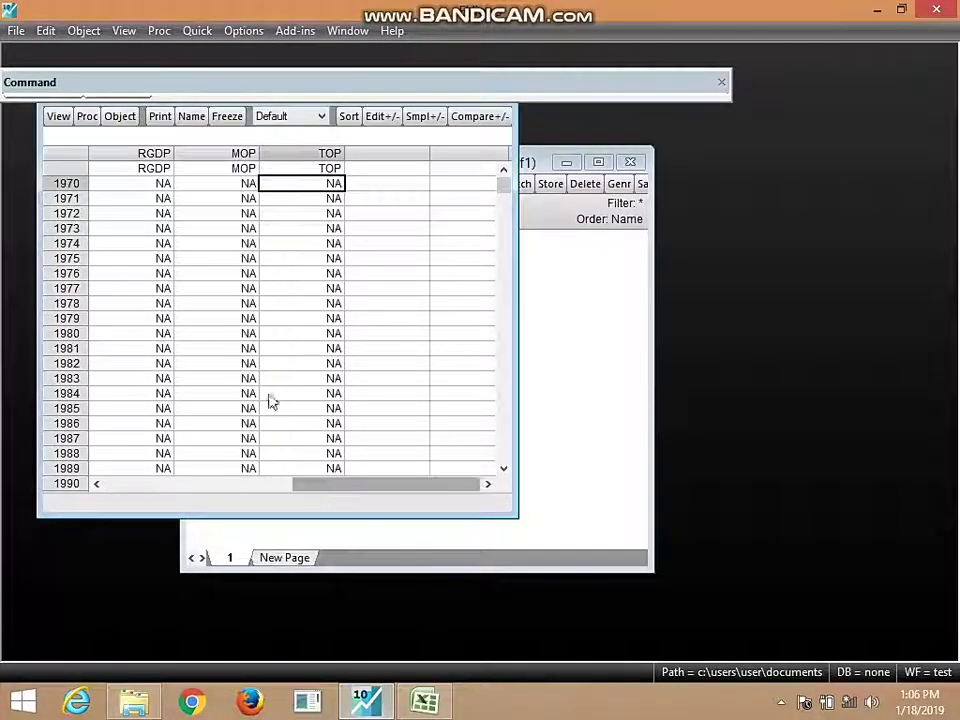
# Step: Paste the Excel data starting at the RGDP 1970 cell, check rows through 2015, and stop editing
pyautogui.click(127, 188)
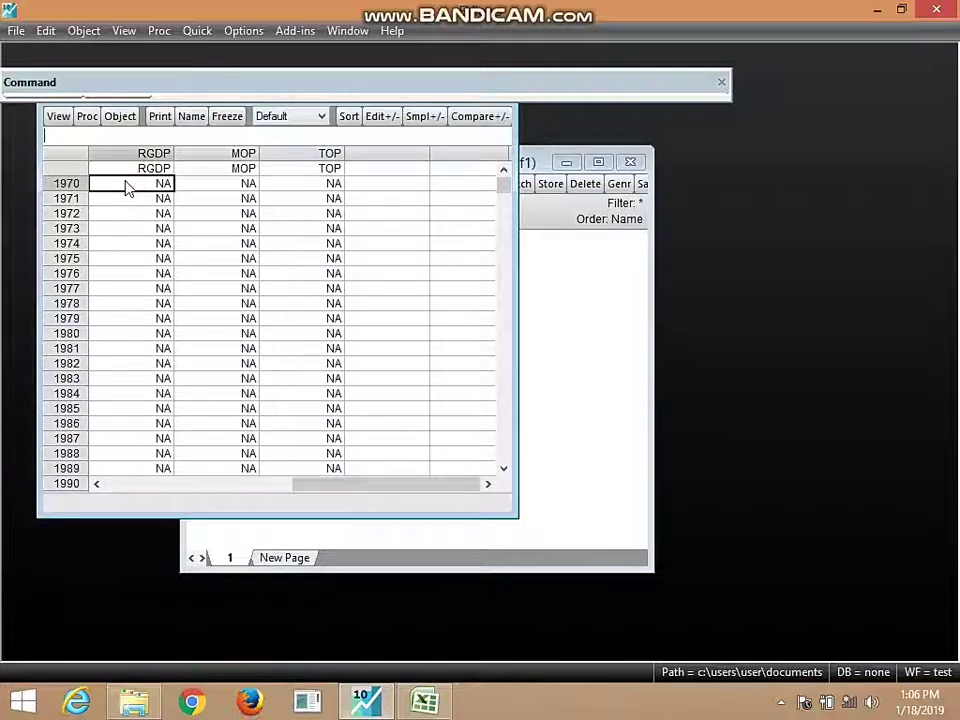
pyautogui.rightClick(127, 188)
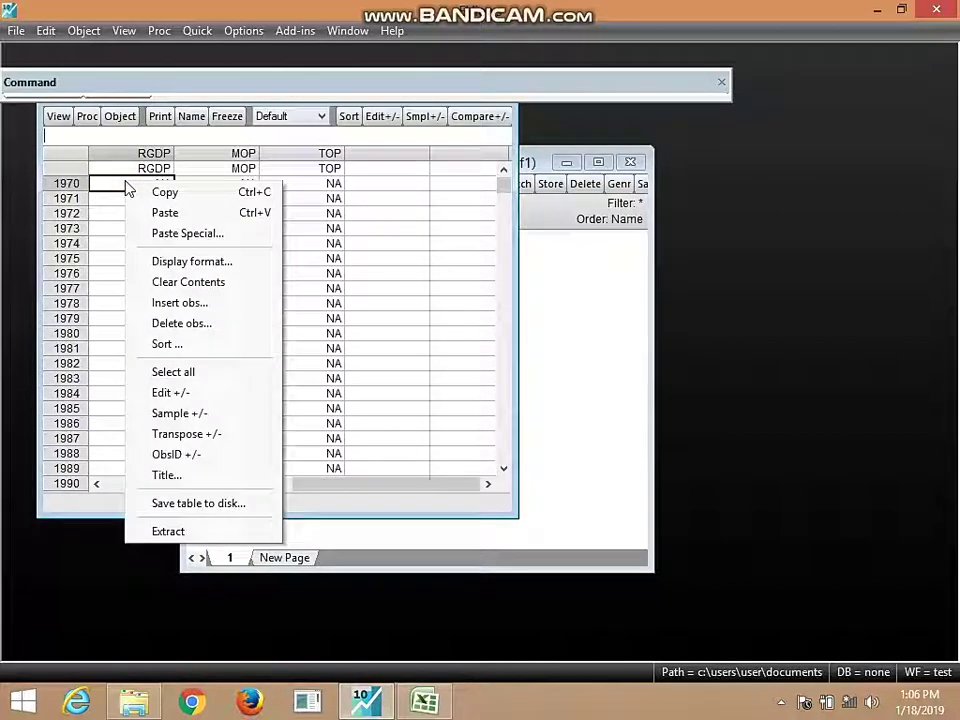
pyautogui.click(164, 212)
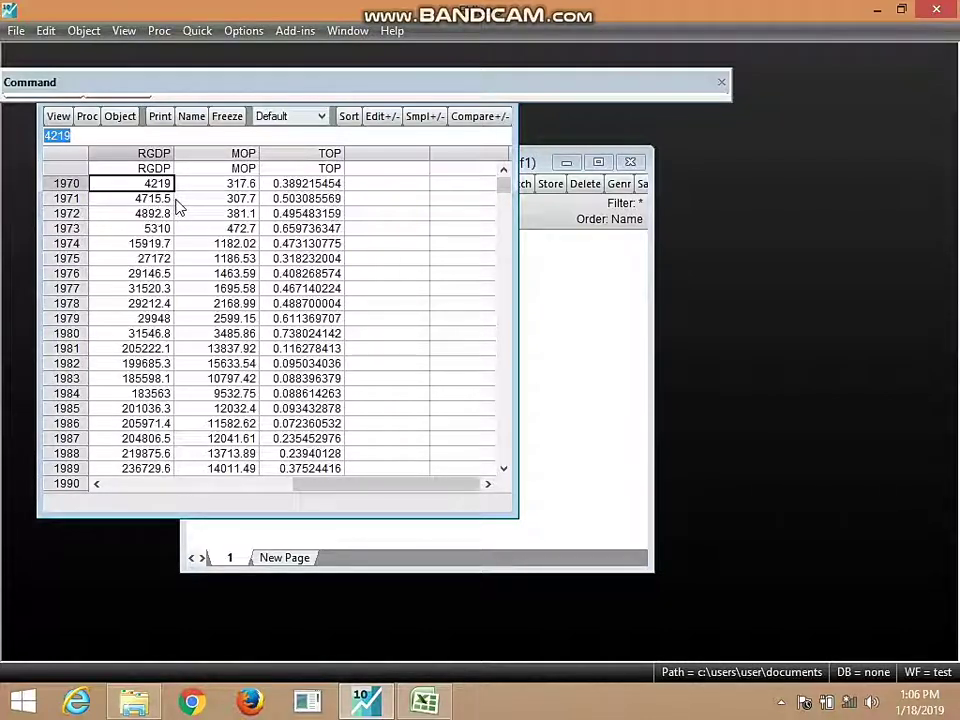
pyautogui.click(504, 470)
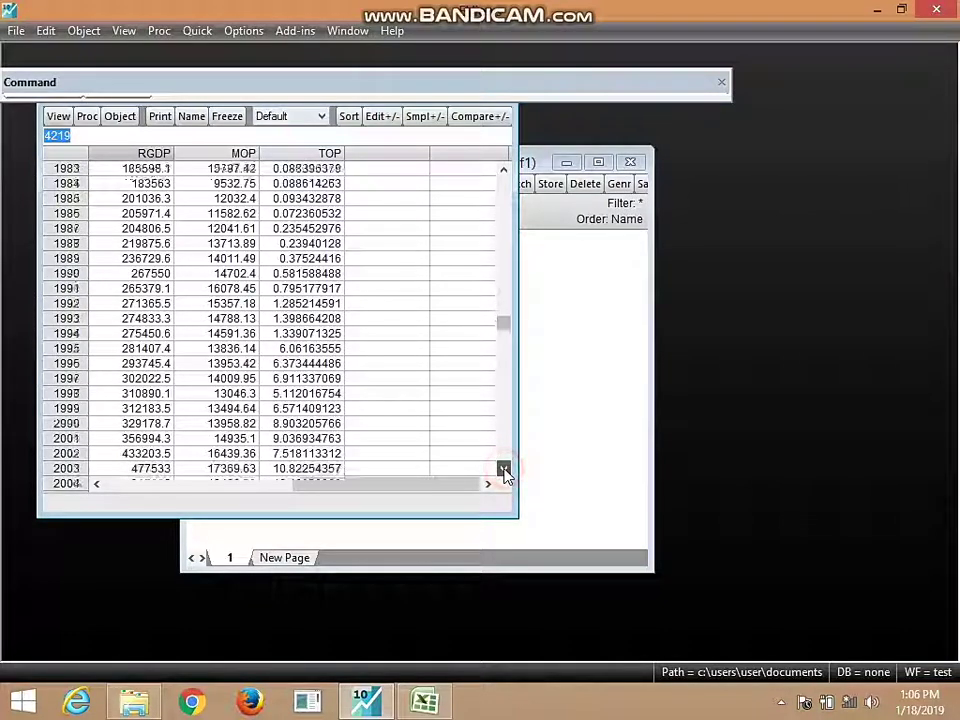
pyautogui.moveTo(504, 470); pyautogui.dragTo(504, 470)
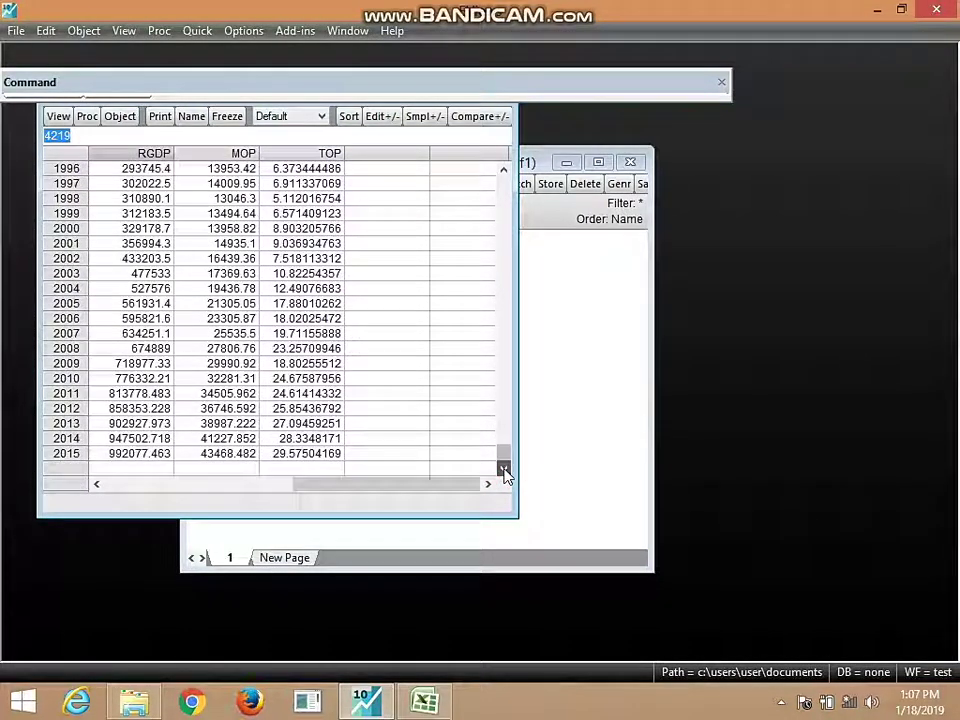
pyautogui.click(504, 170)
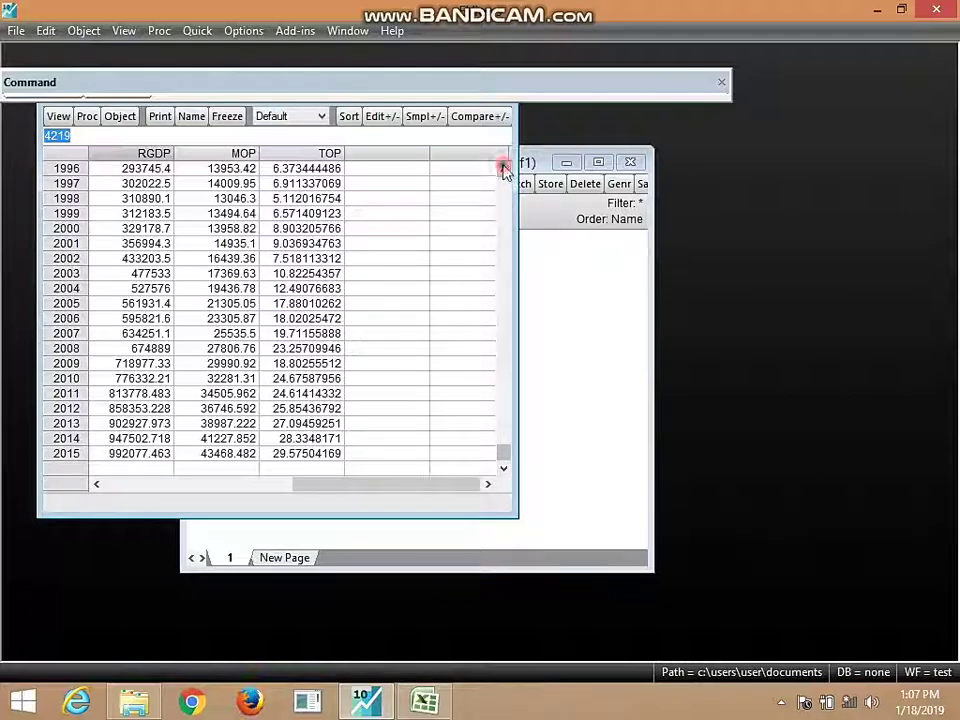
pyautogui.moveTo(505, 172); pyautogui.dragTo(506, 167)
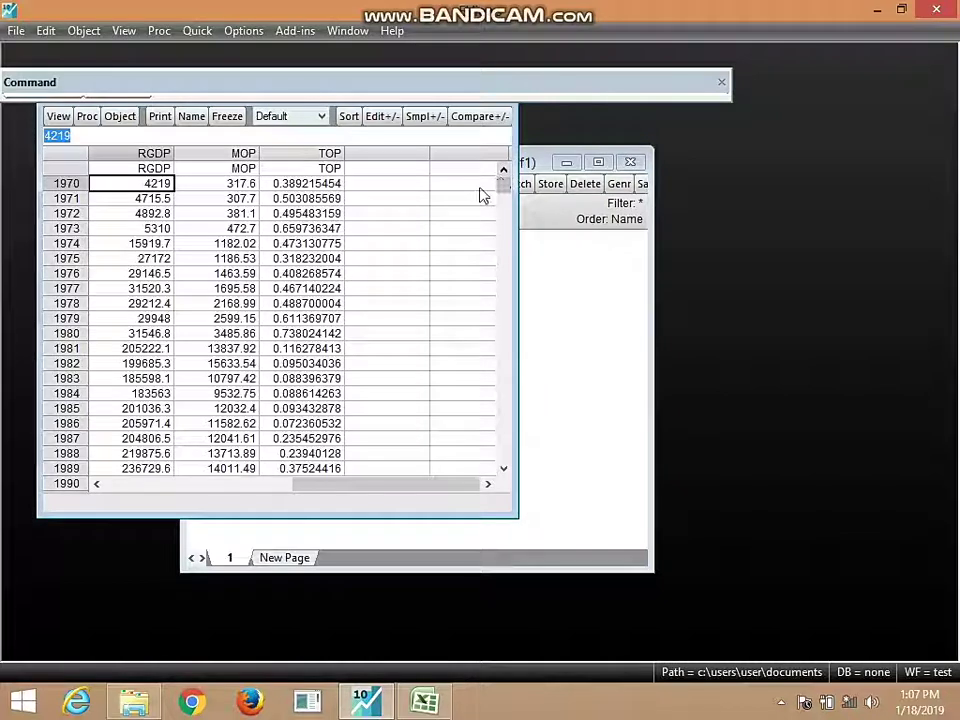
pyautogui.click(389, 118)
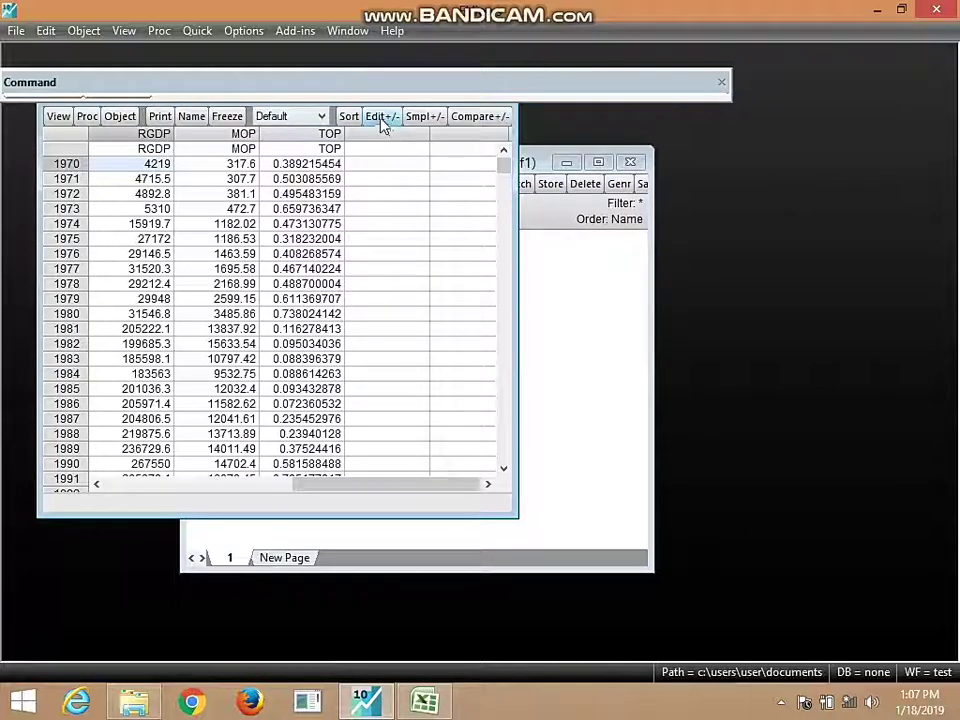
# Step: Toggle edit mode on and off, then bring up the Object Name prompt for the group
pyautogui.click(381, 118)
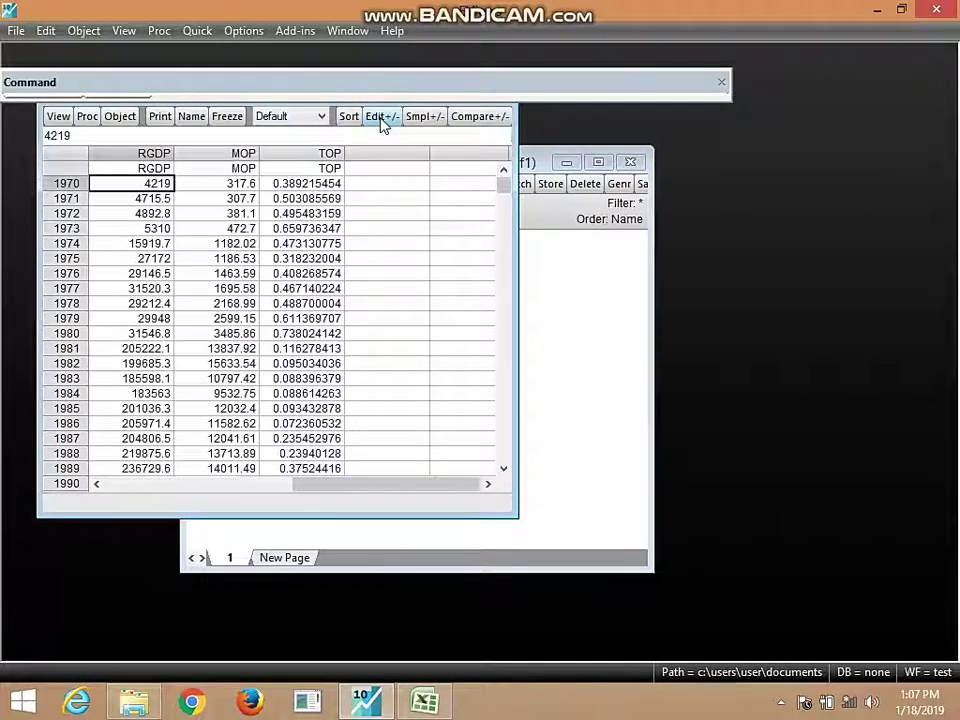
pyautogui.click(381, 120)
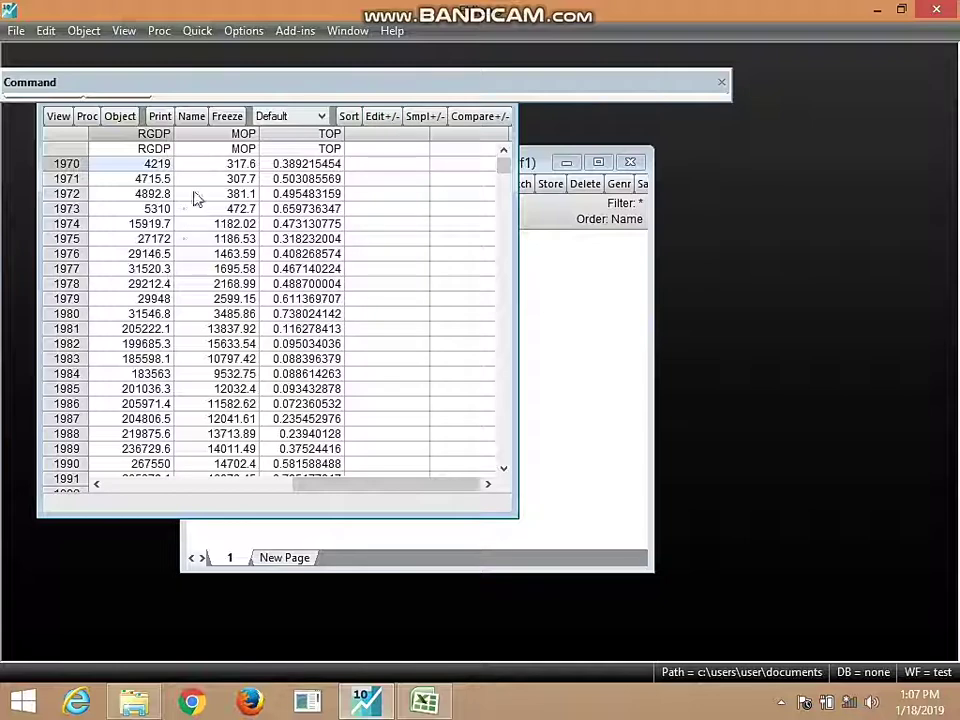
pyautogui.click(191, 117)
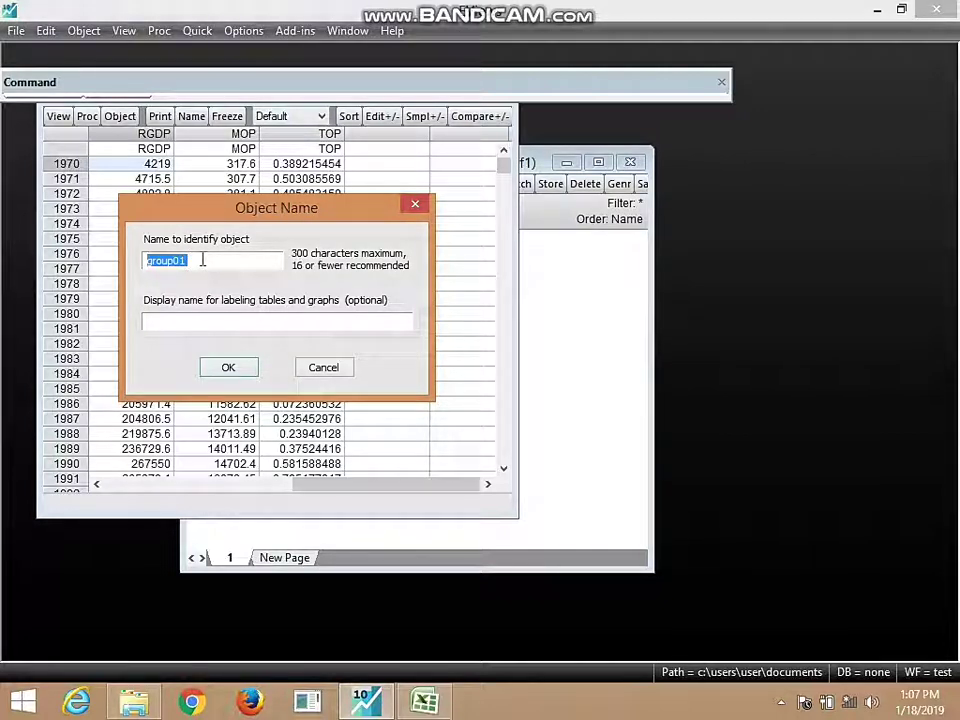
# Step: Accept the default name group01 for the data group
pyautogui.click(225, 366)
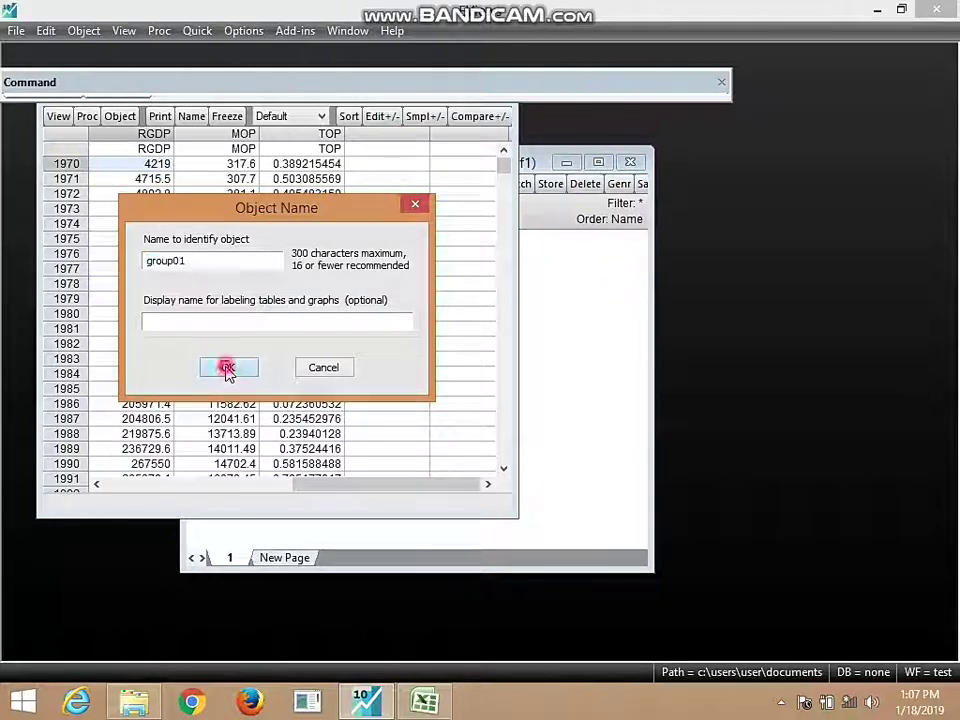
pyautogui.click(228, 368)
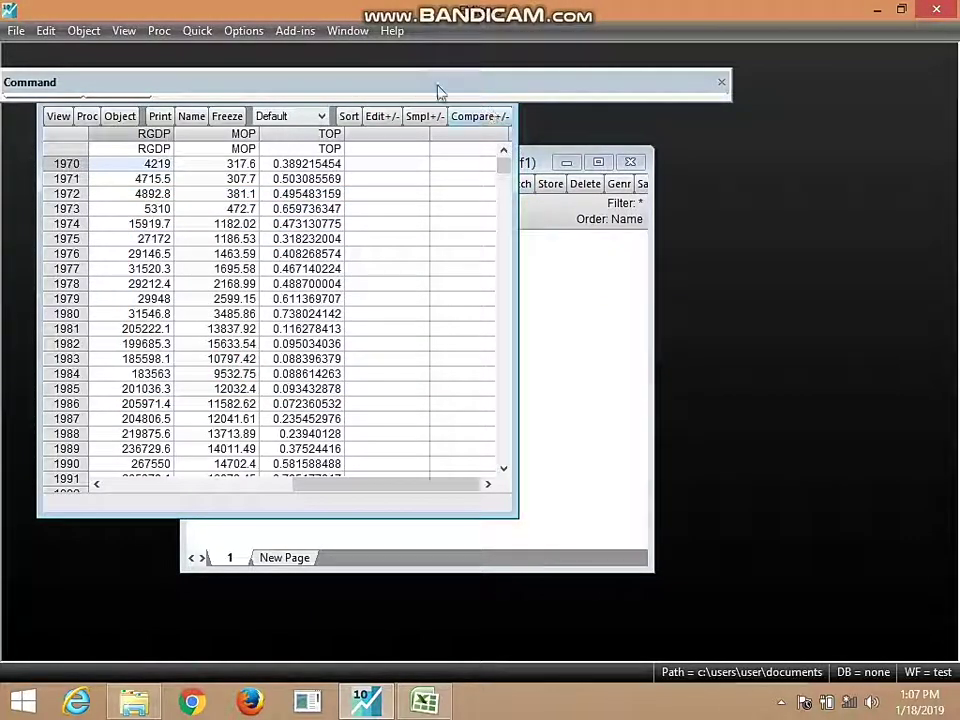
# Step: Resize the GROUP01 window, move it below the command area, then close it
pyautogui.moveTo(39, 129); pyautogui.dragTo(76, 129)
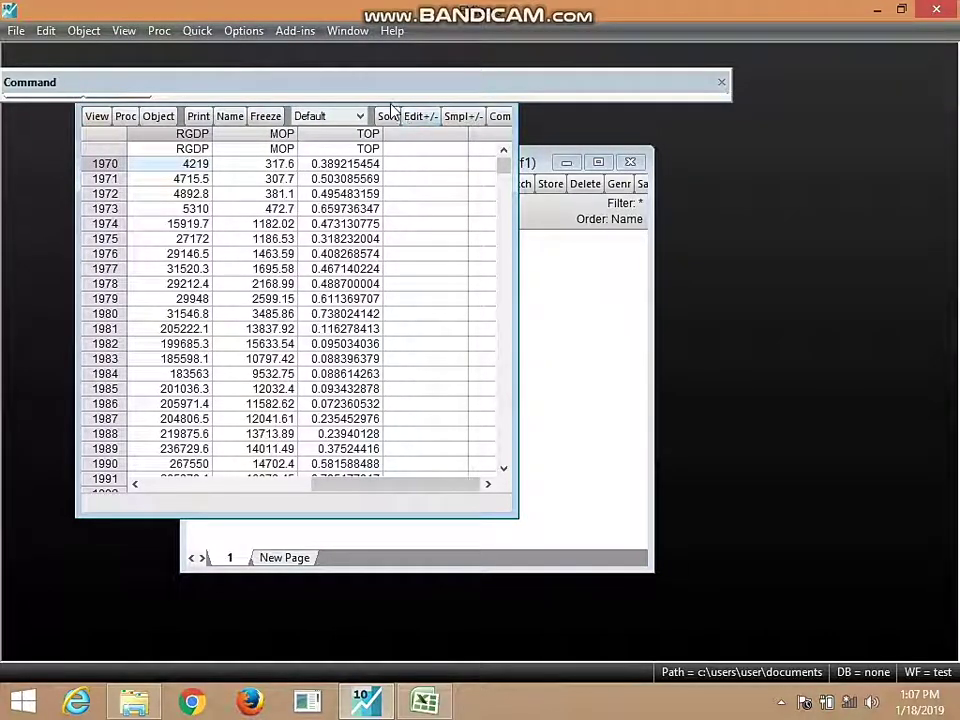
pyautogui.moveTo(390, 102); pyautogui.dragTo(401, 58)
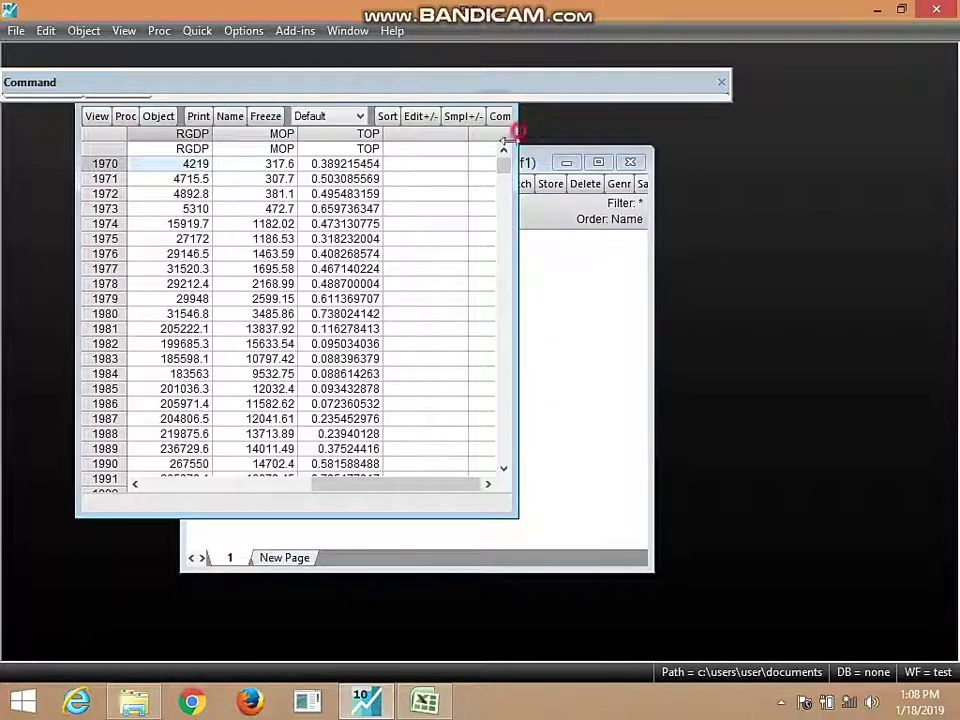
pyautogui.moveTo(514, 134); pyautogui.dragTo(433, 257)
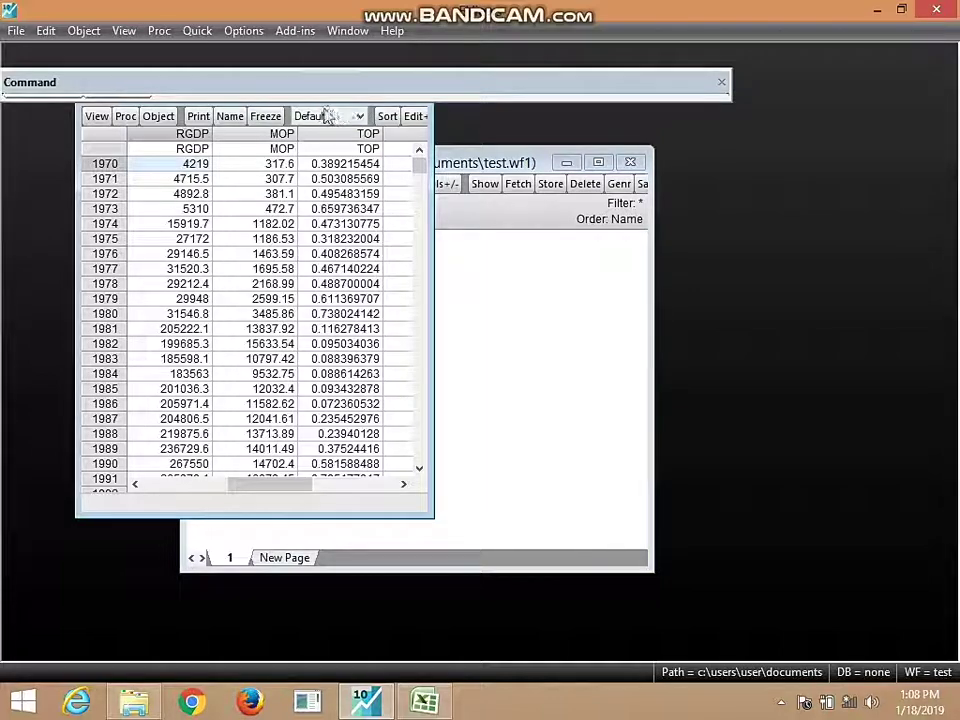
pyautogui.moveTo(287, 111); pyautogui.dragTo(259, 213)
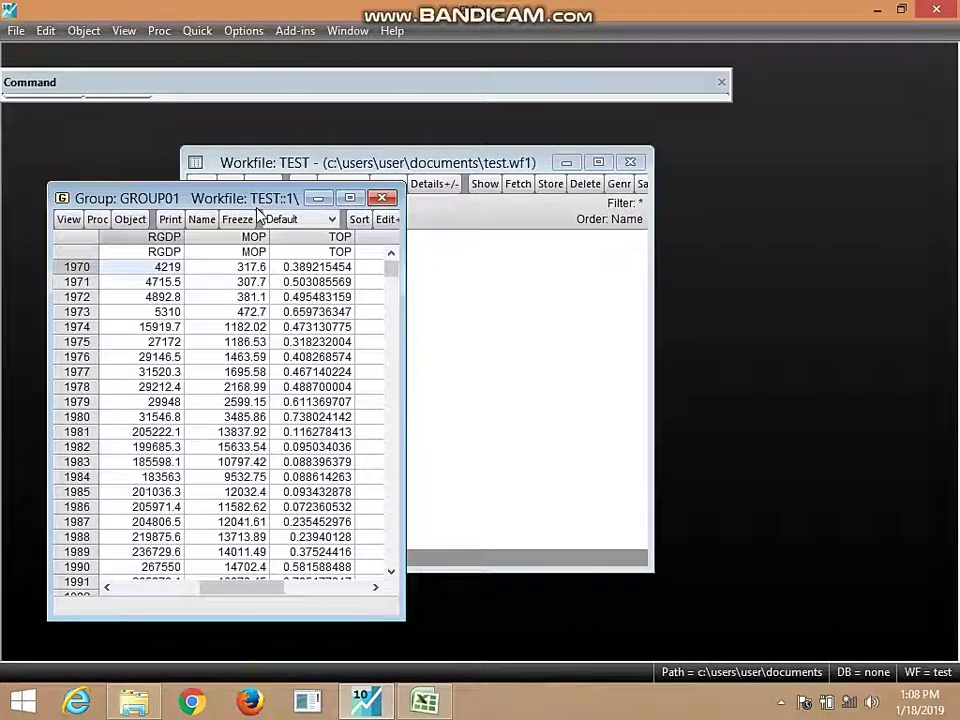
pyautogui.click(381, 198)
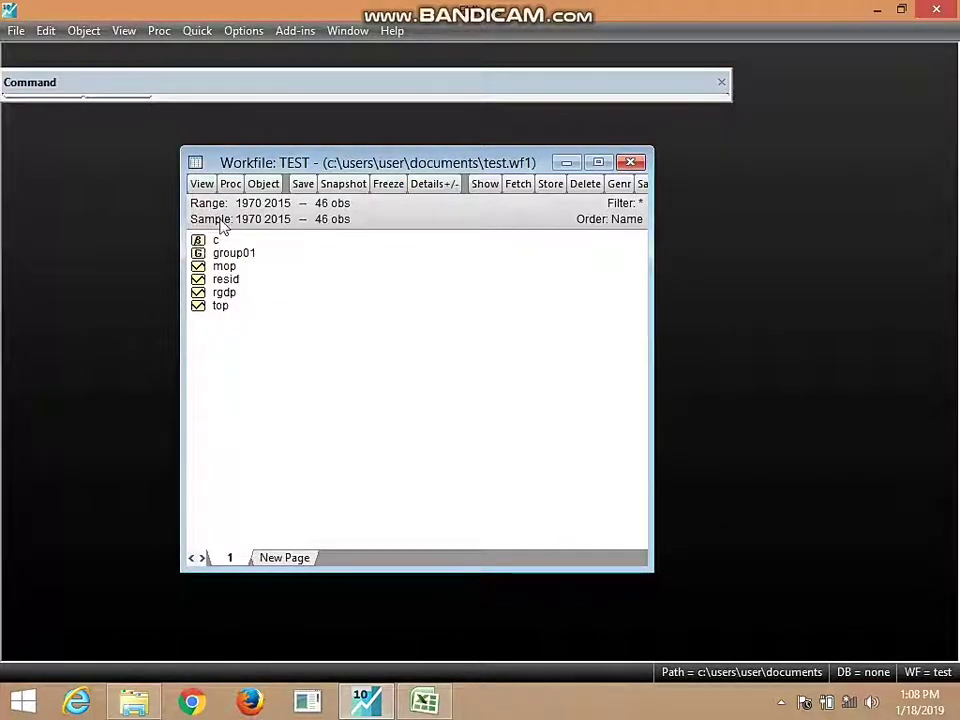
pyautogui.click(214, 253)
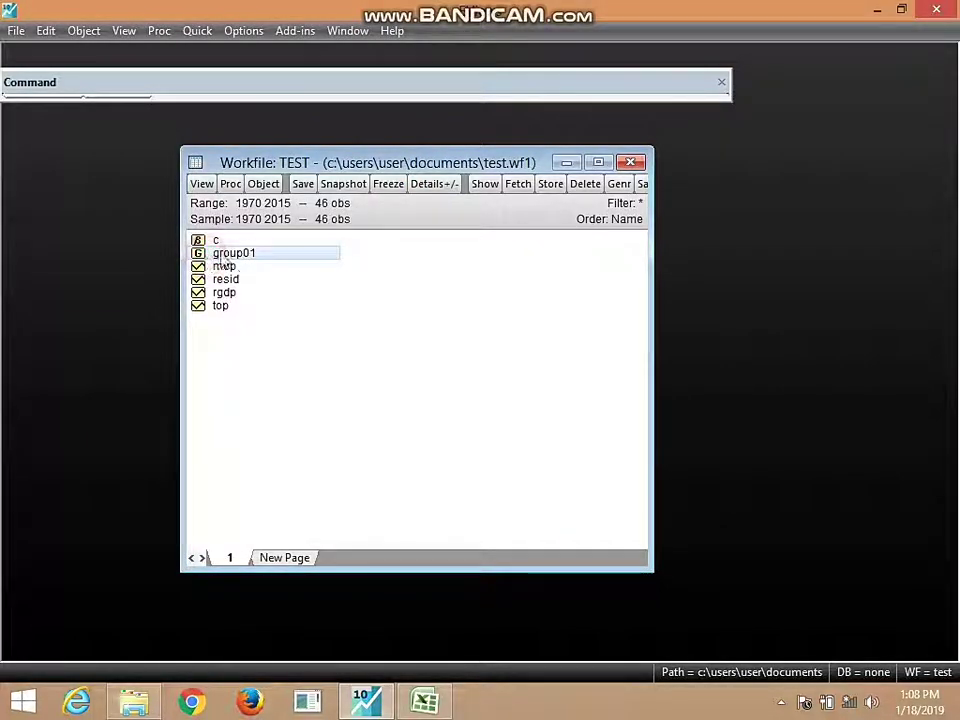
pyautogui.doubleClick(240, 253)
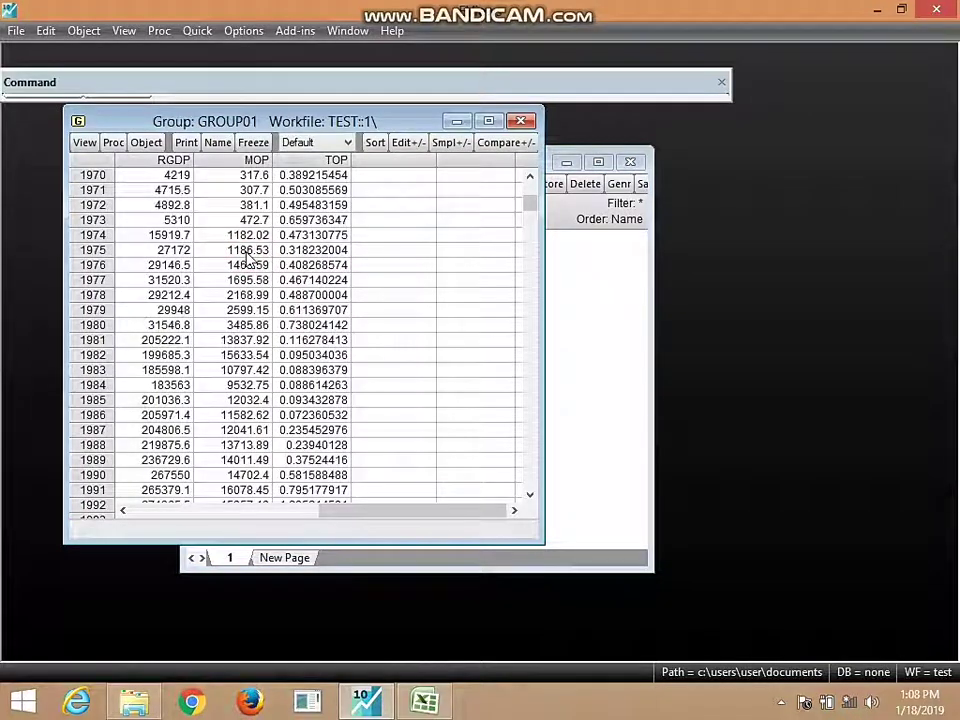
pyautogui.click(520, 121)
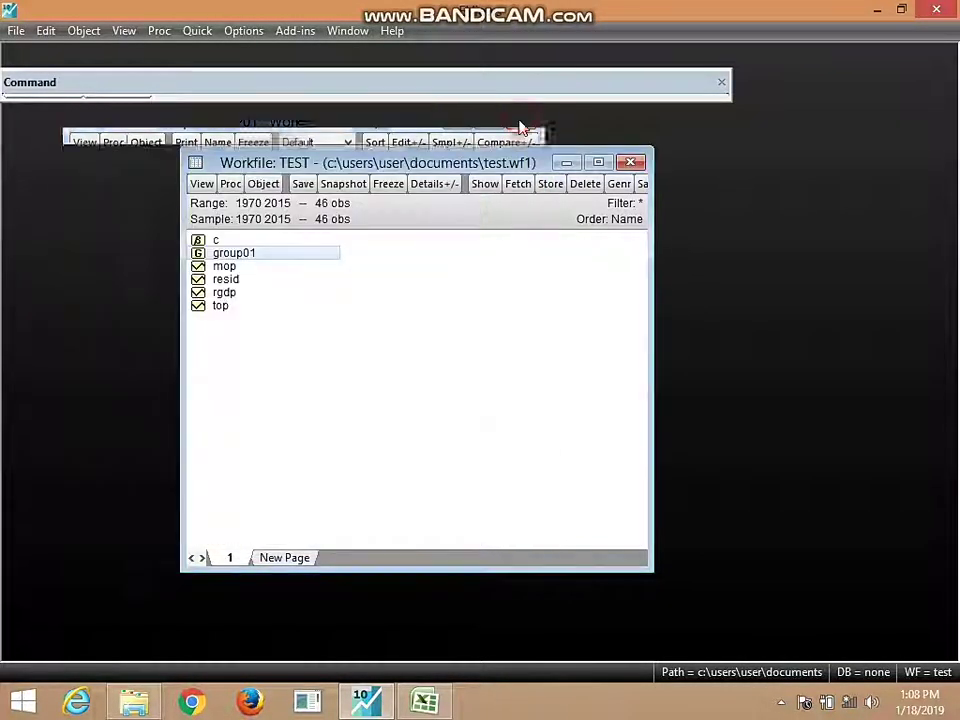
pyautogui.click(227, 268)
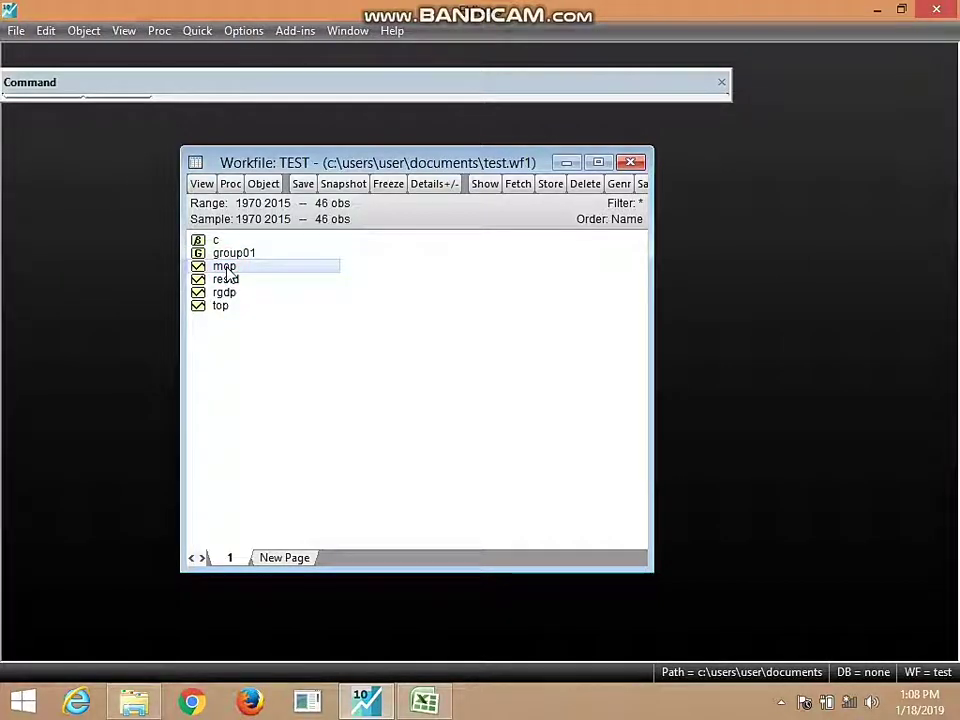
pyautogui.doubleClick(250, 271)
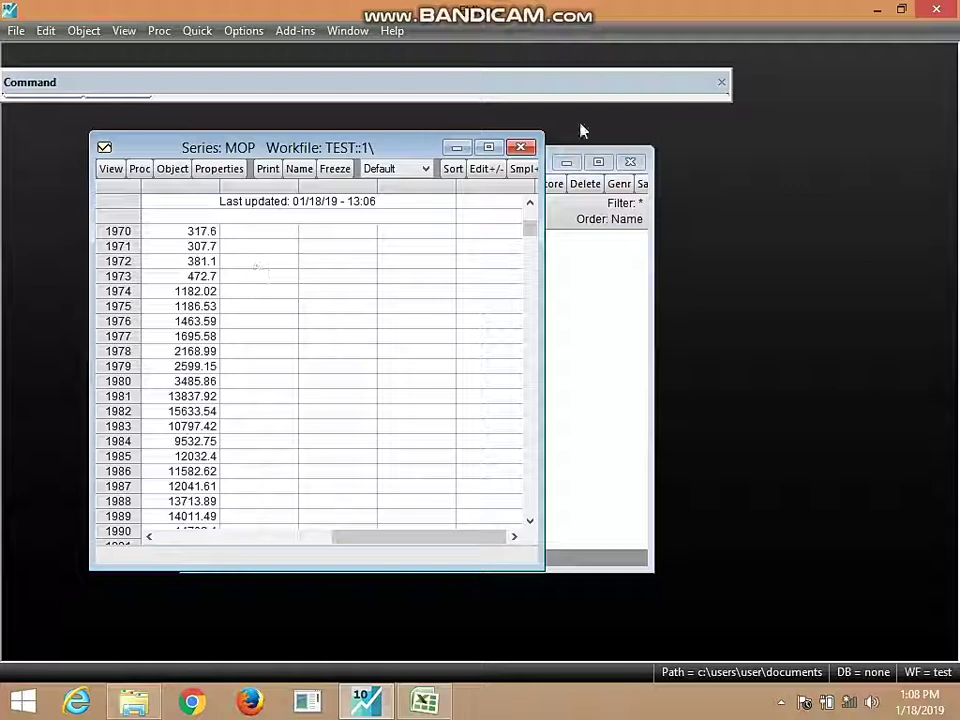
pyautogui.click(520, 147)
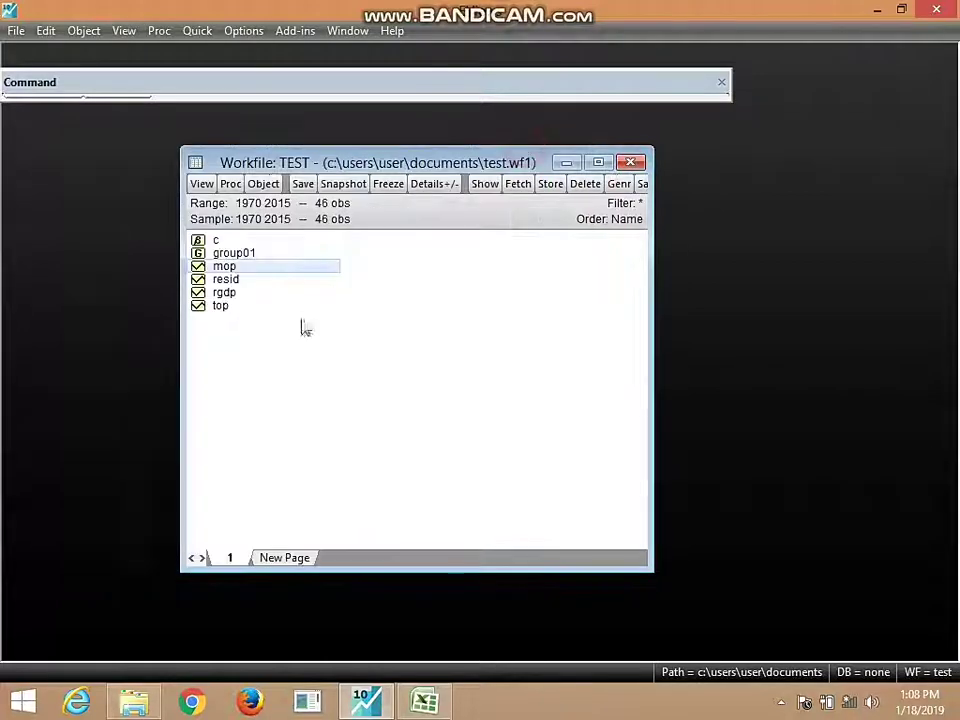
pyautogui.doubleClick(223, 293)
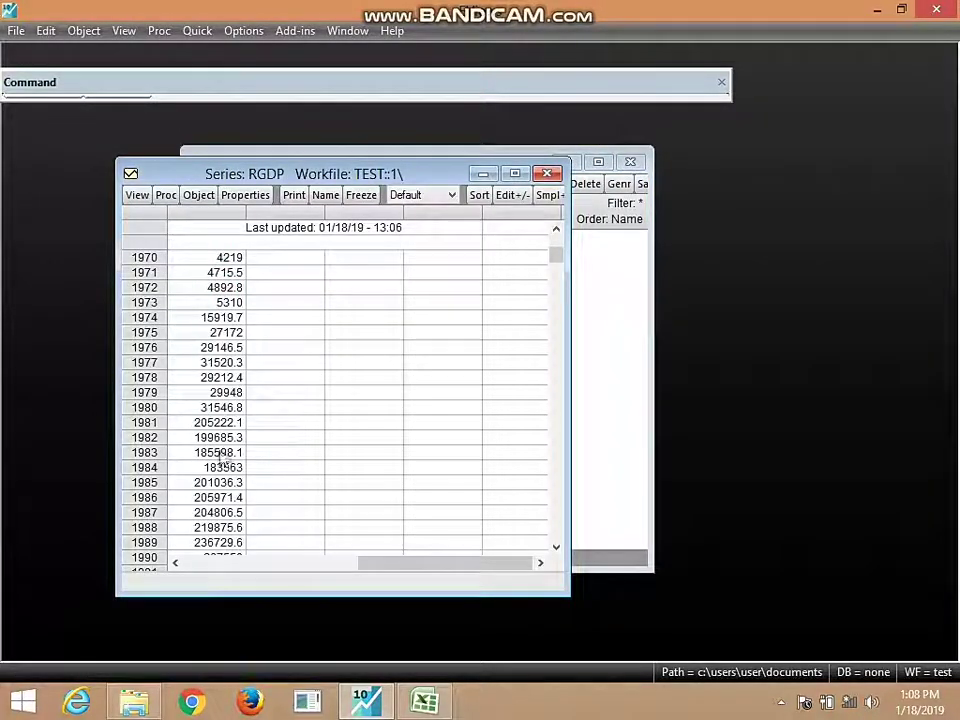
pyautogui.click(546, 173)
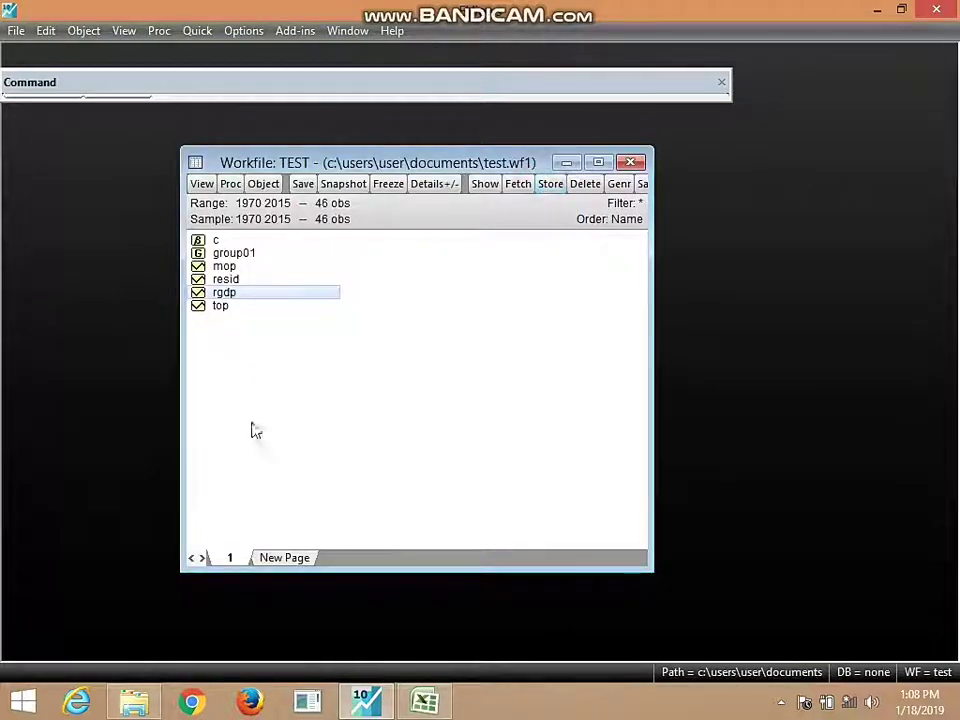
pyautogui.doubleClick(220, 306)
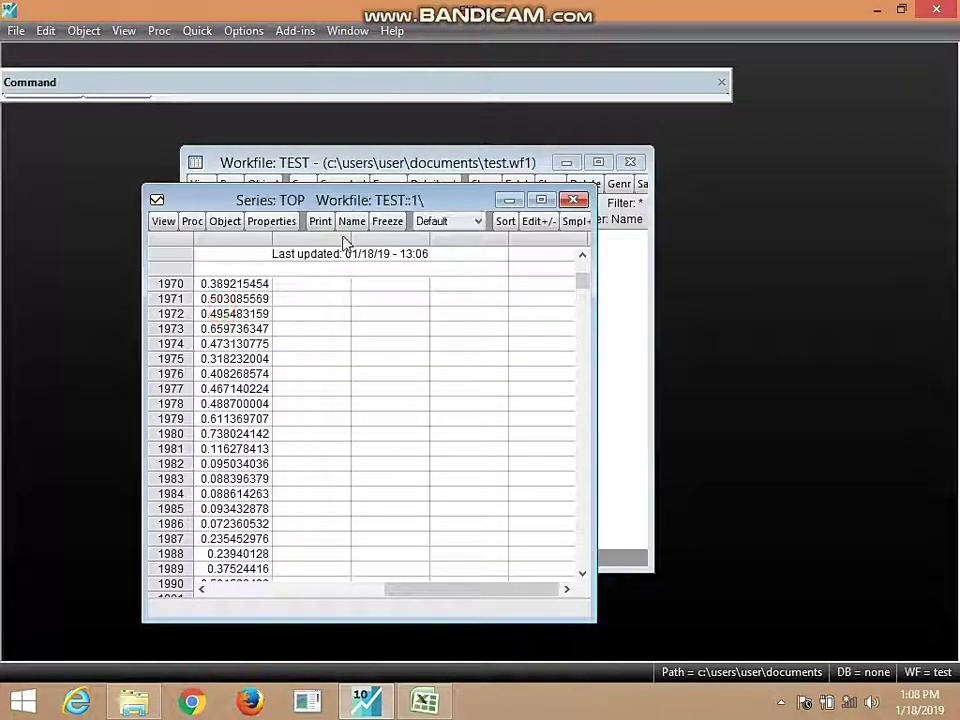
pyautogui.click(577, 201)
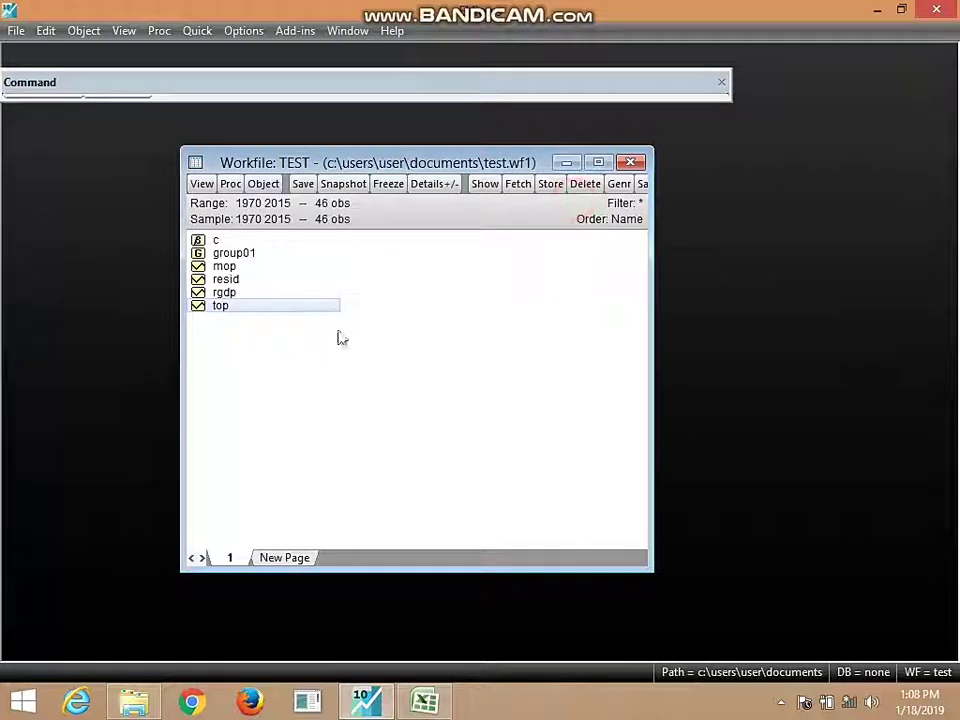
pyautogui.click(224, 266)
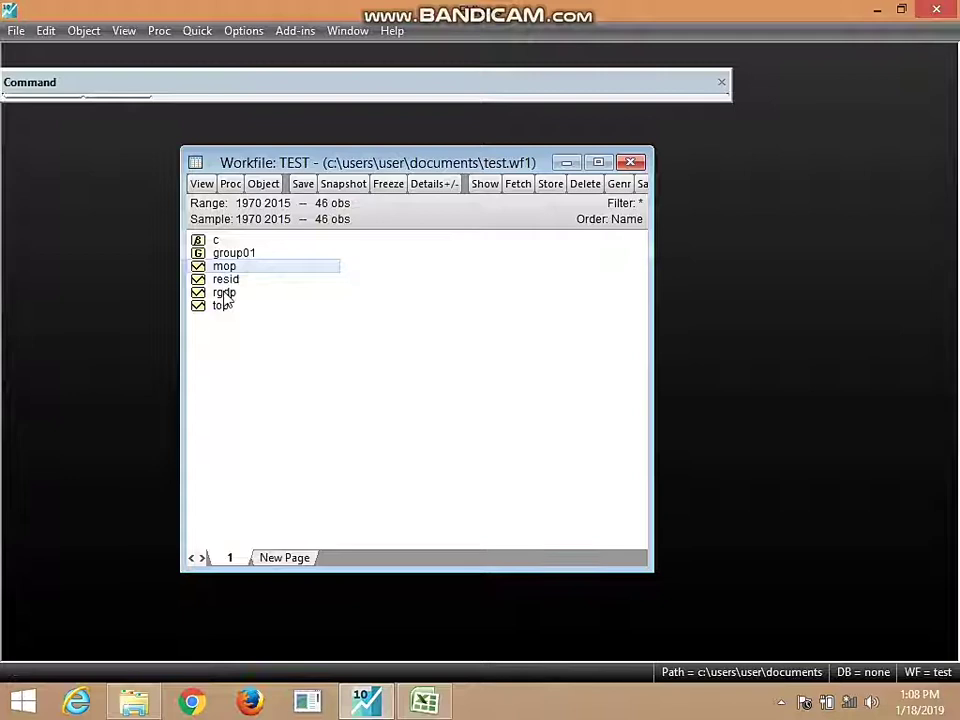
pyautogui.click(223, 293)
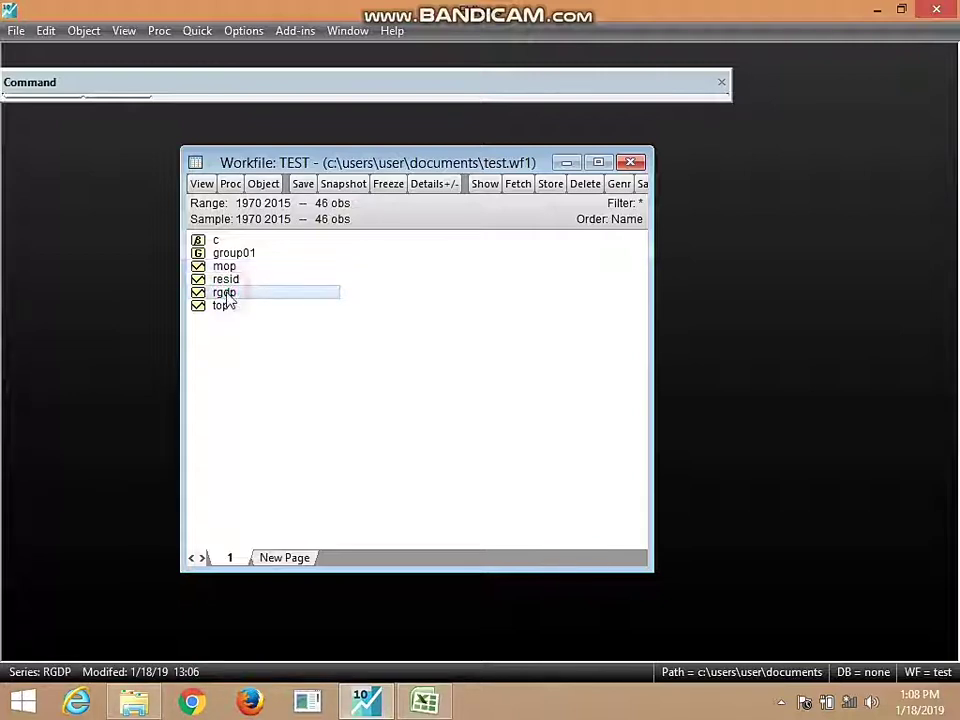
pyautogui.click(222, 306)
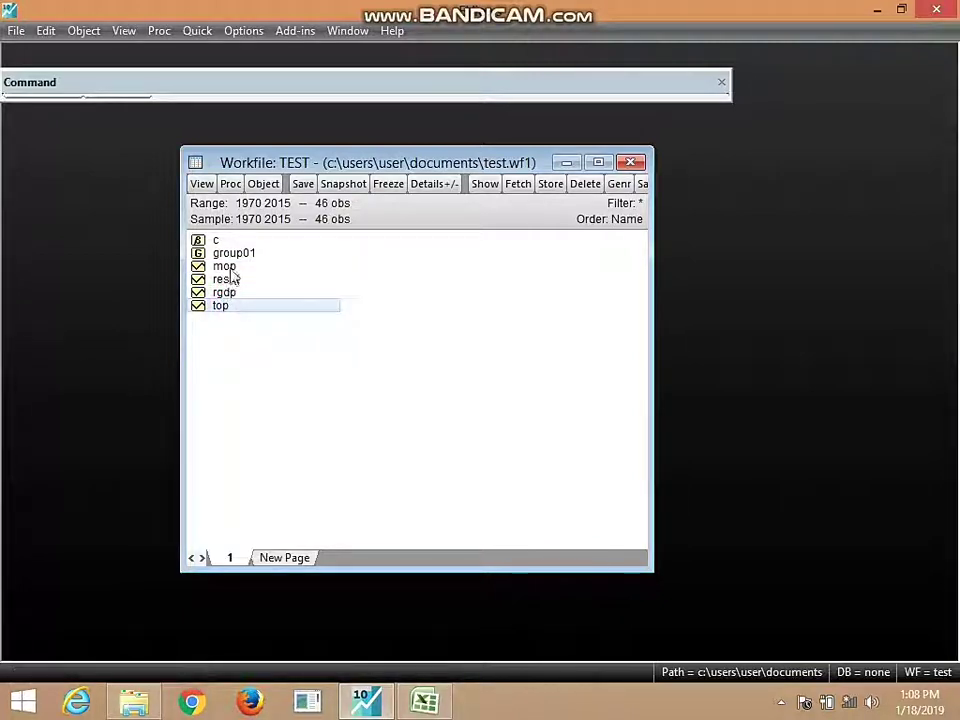
pyautogui.click(224, 253)
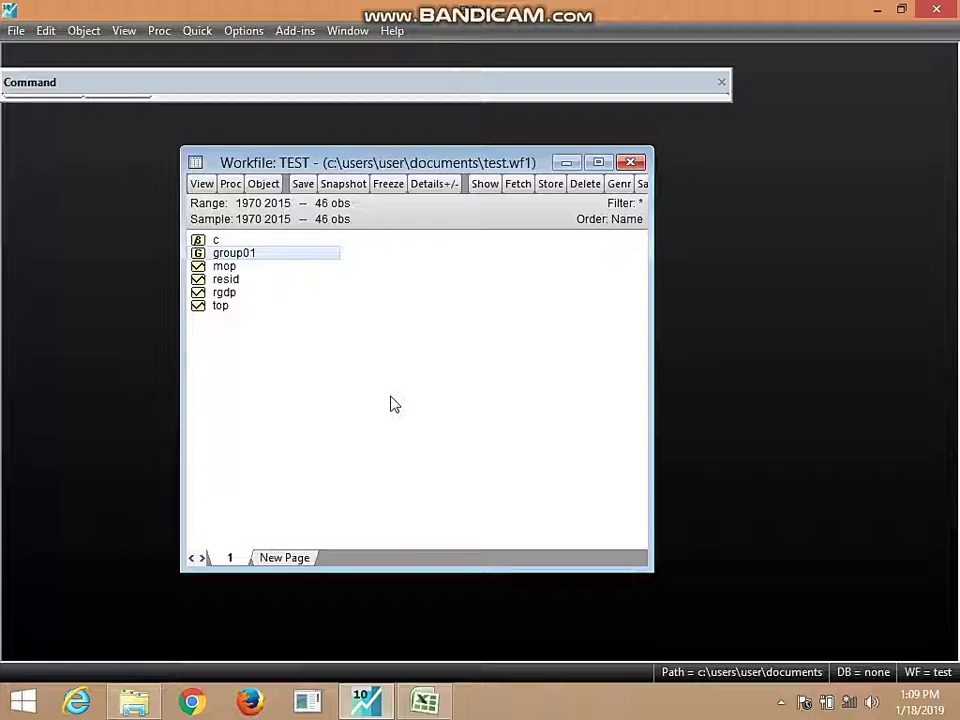
# Step: Save the TEST workfile with Ctrl+S, keeping double-precision series storage
pyautogui.hotkey('ctrl', 's')
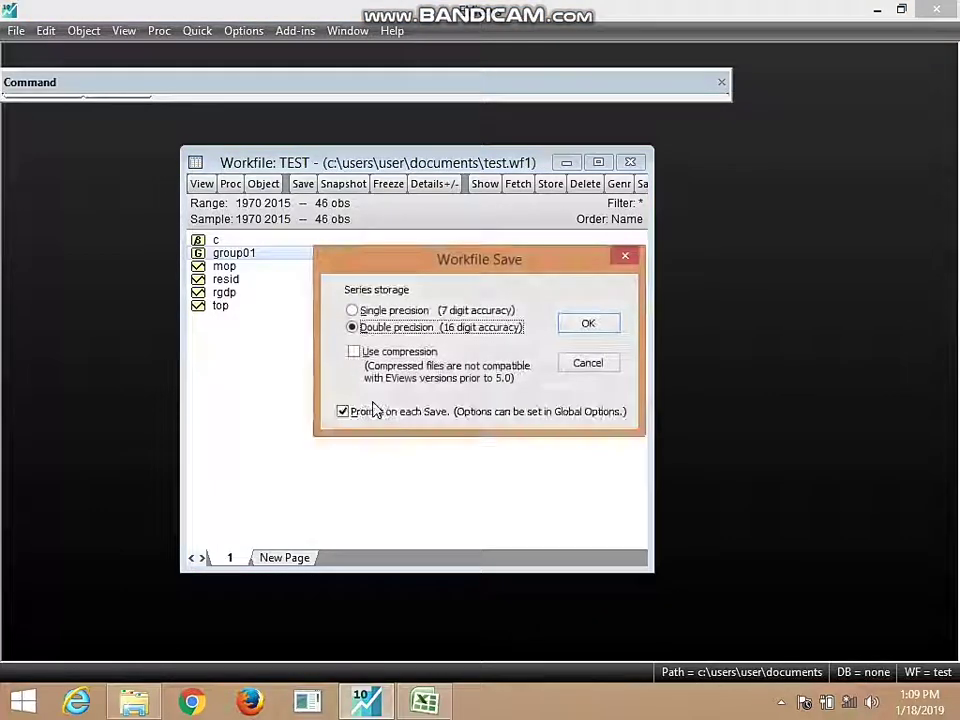
pyautogui.click(587, 328)
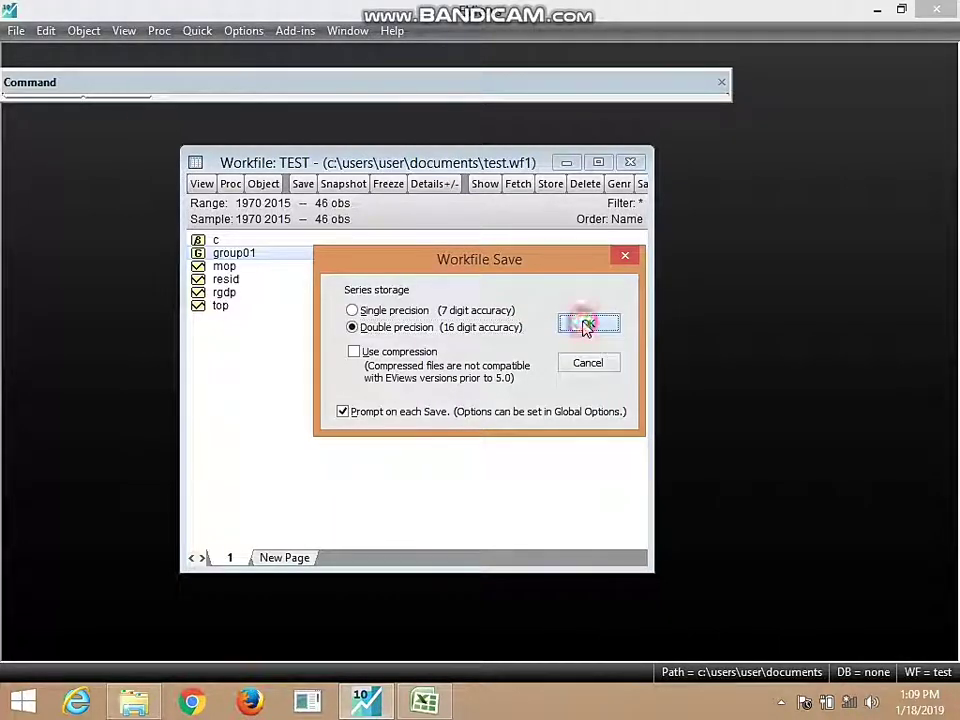